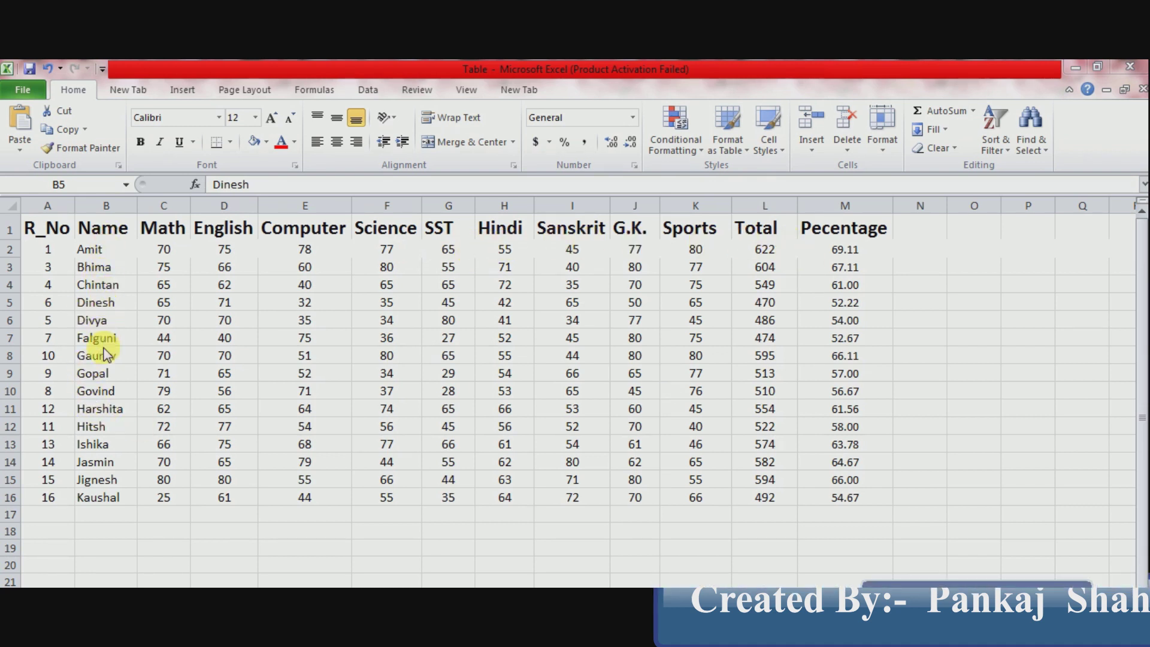
click(111, 311)
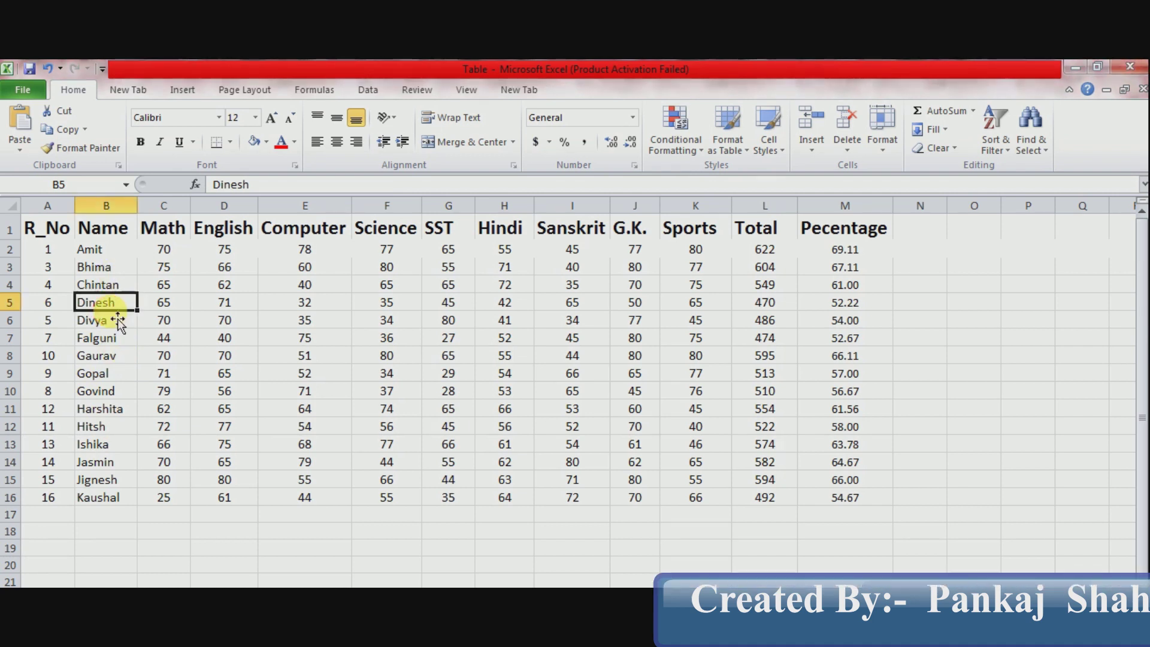
click(107, 338)
click(116, 375)
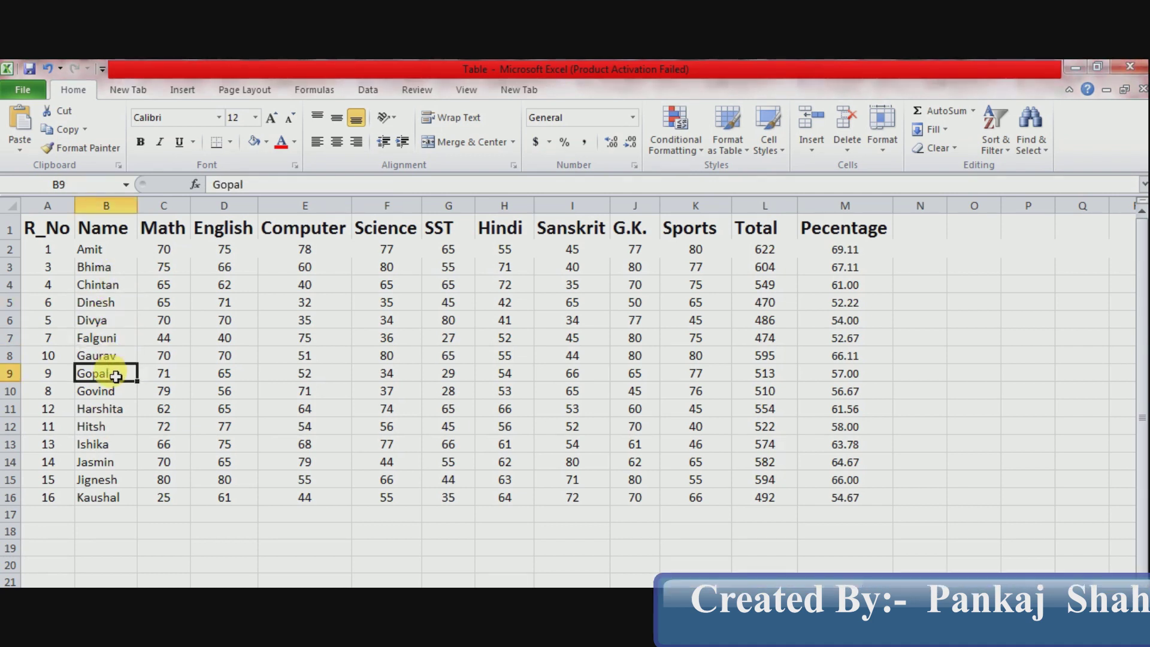
click(106, 408)
click(117, 286)
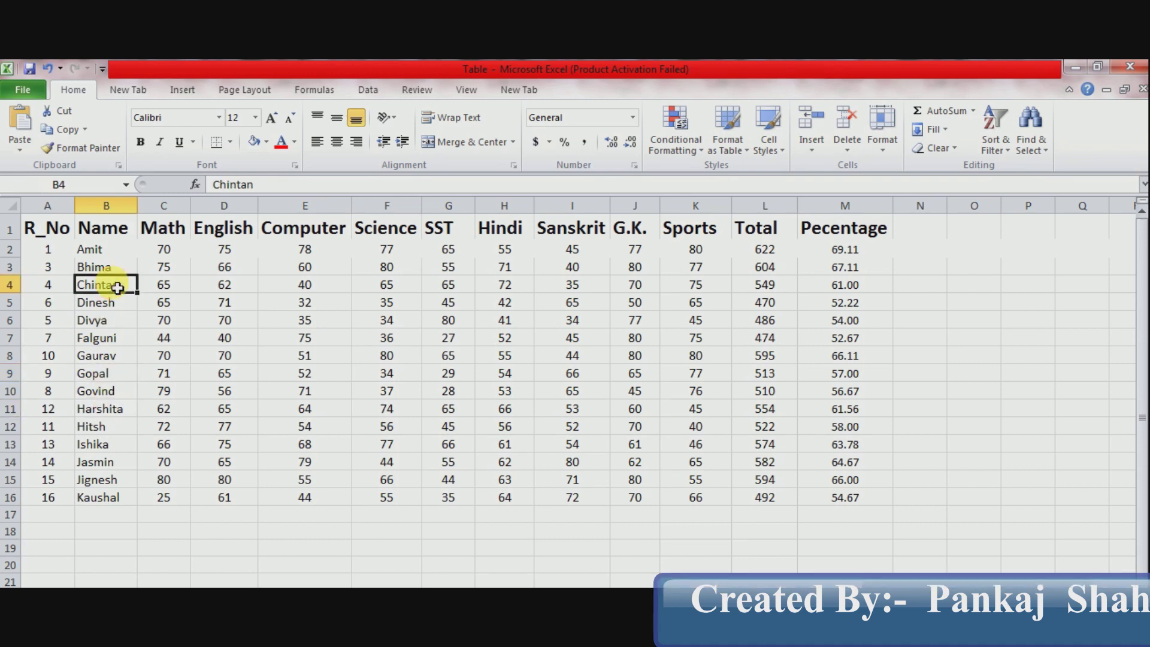
Sort the whole student table by the Name column on values in Z to A order, treating the first row as headers.
click(117, 321)
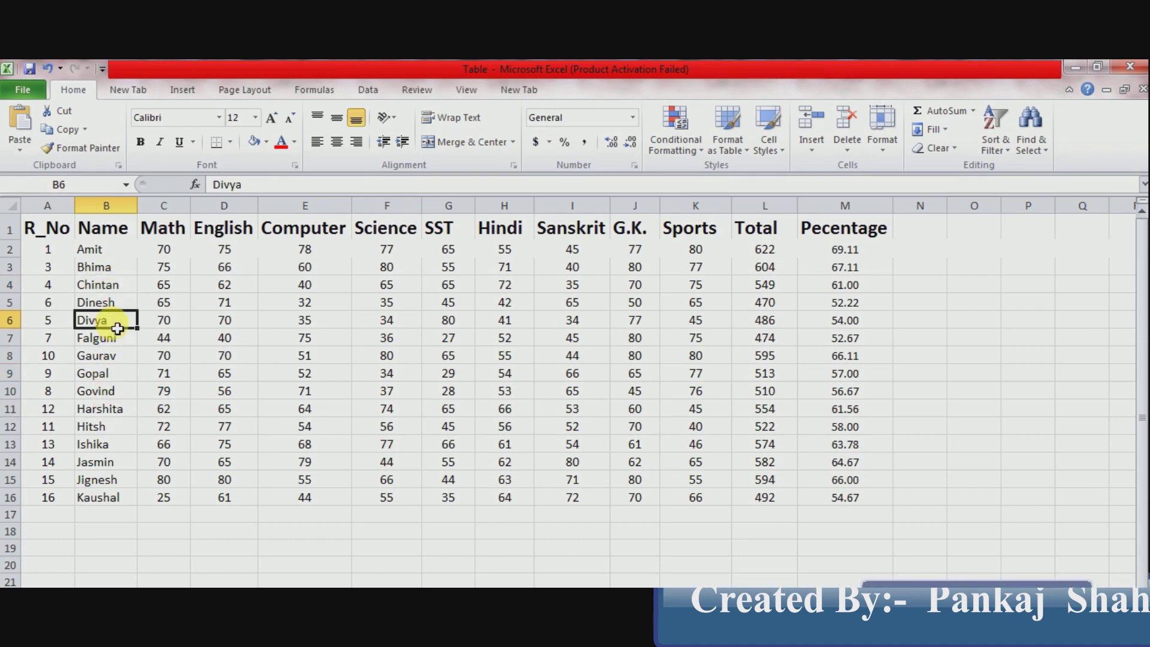
click(385, 93)
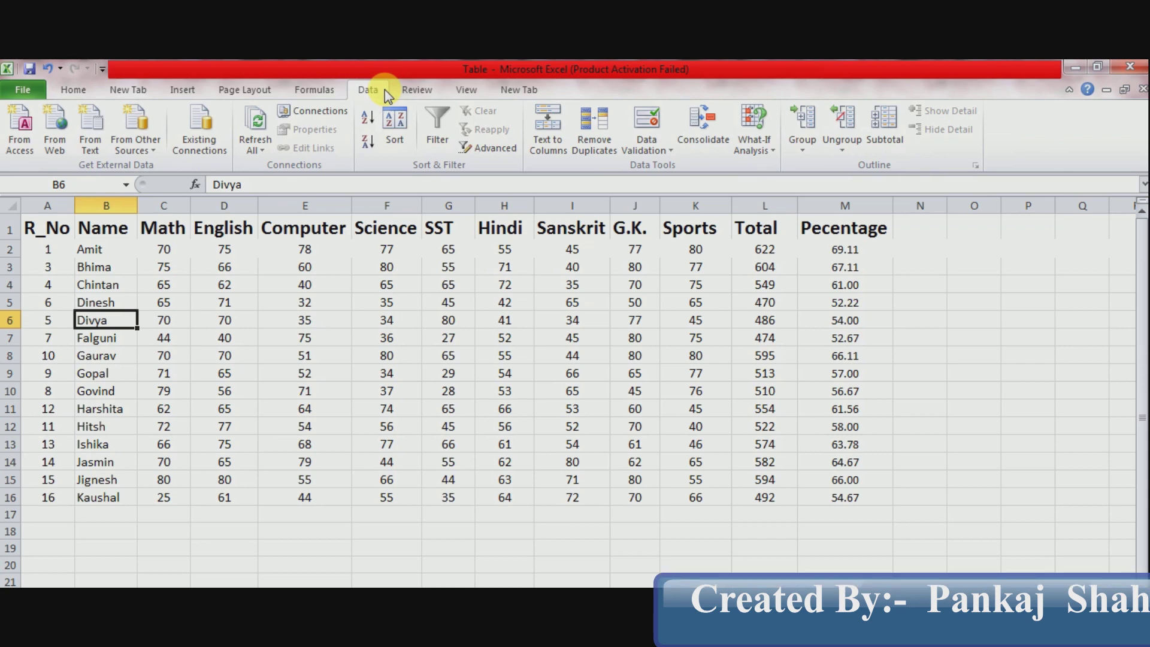
click(405, 147)
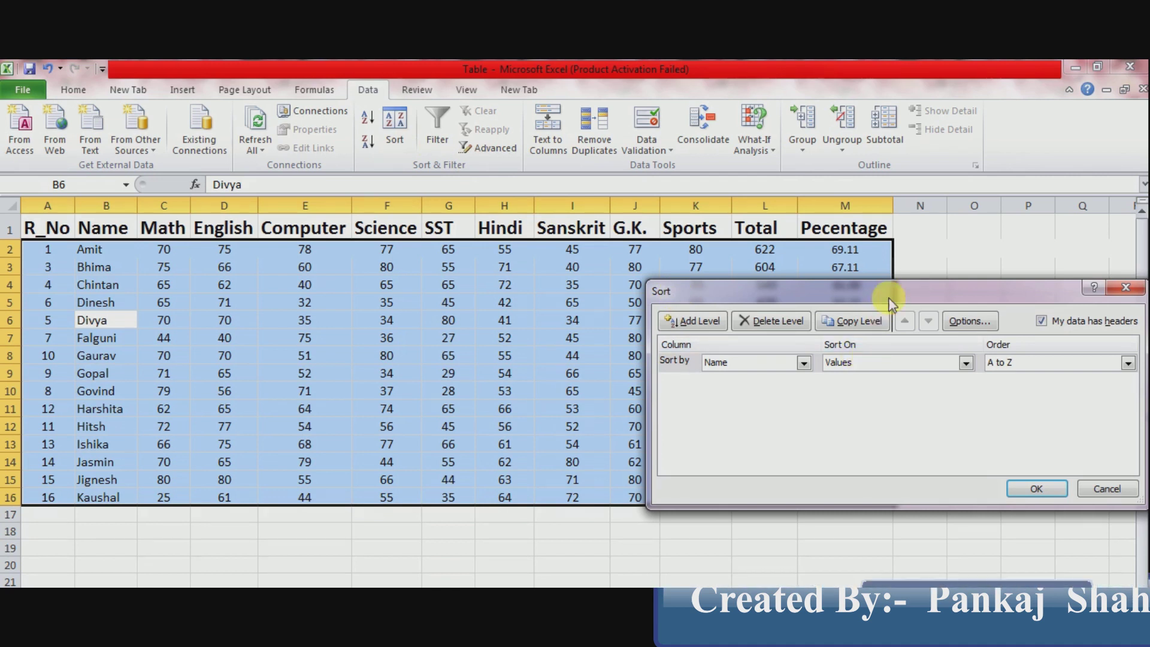
drag(891, 303, 755, 328)
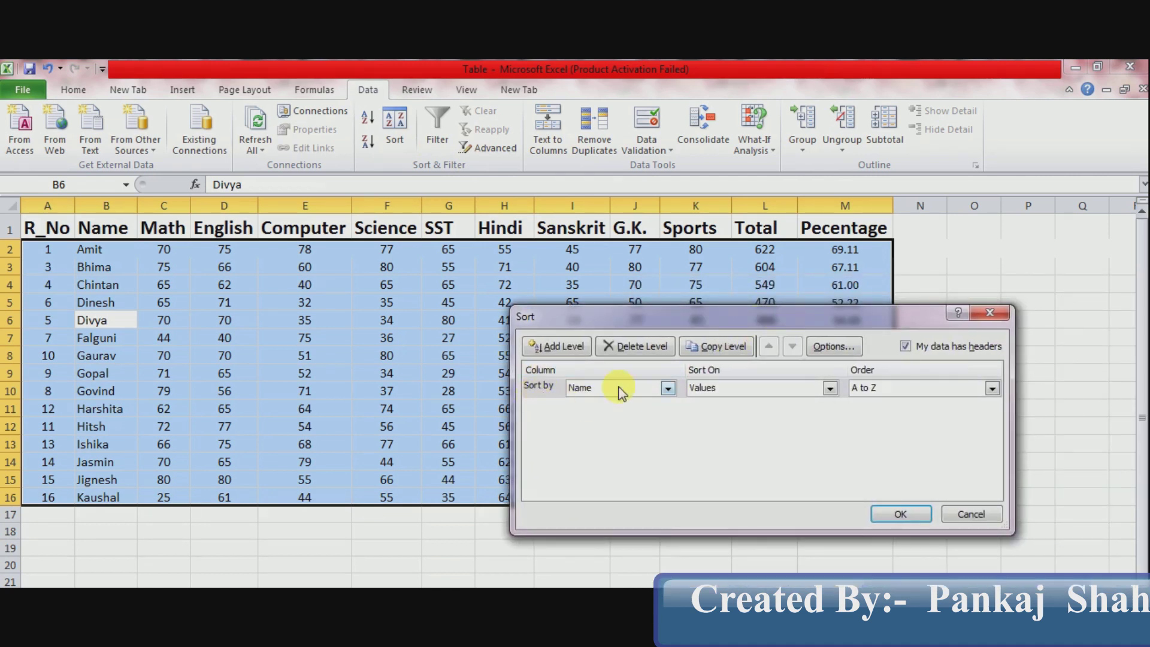
click(669, 389)
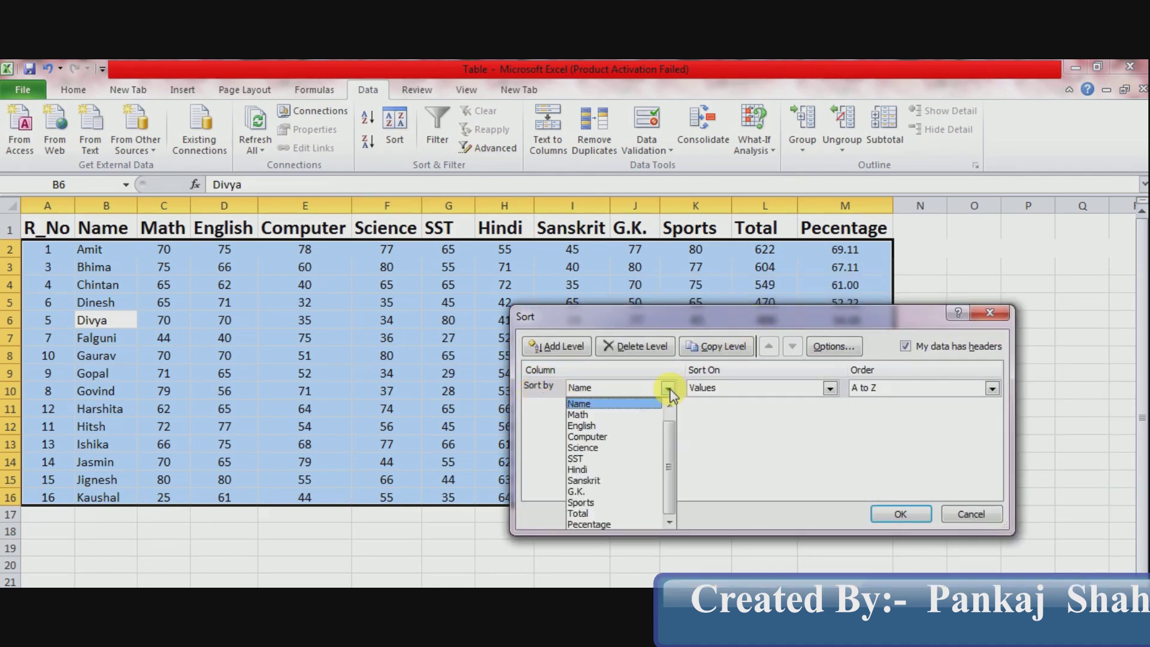
click(659, 405)
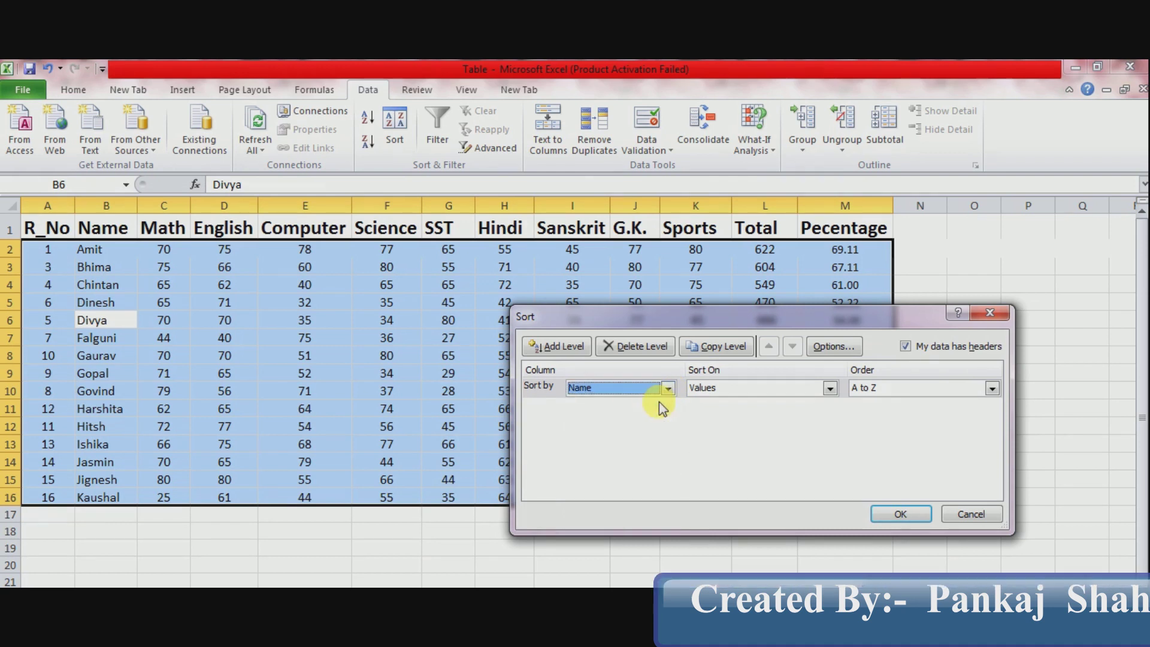
click(832, 391)
click(832, 392)
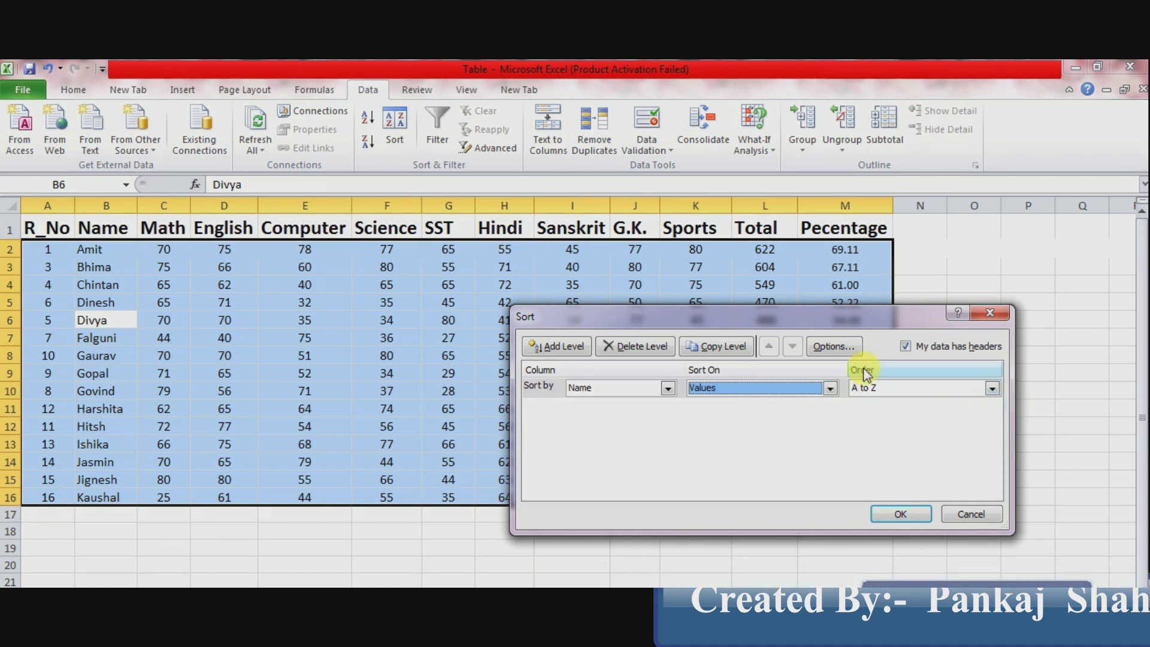
click(993, 388)
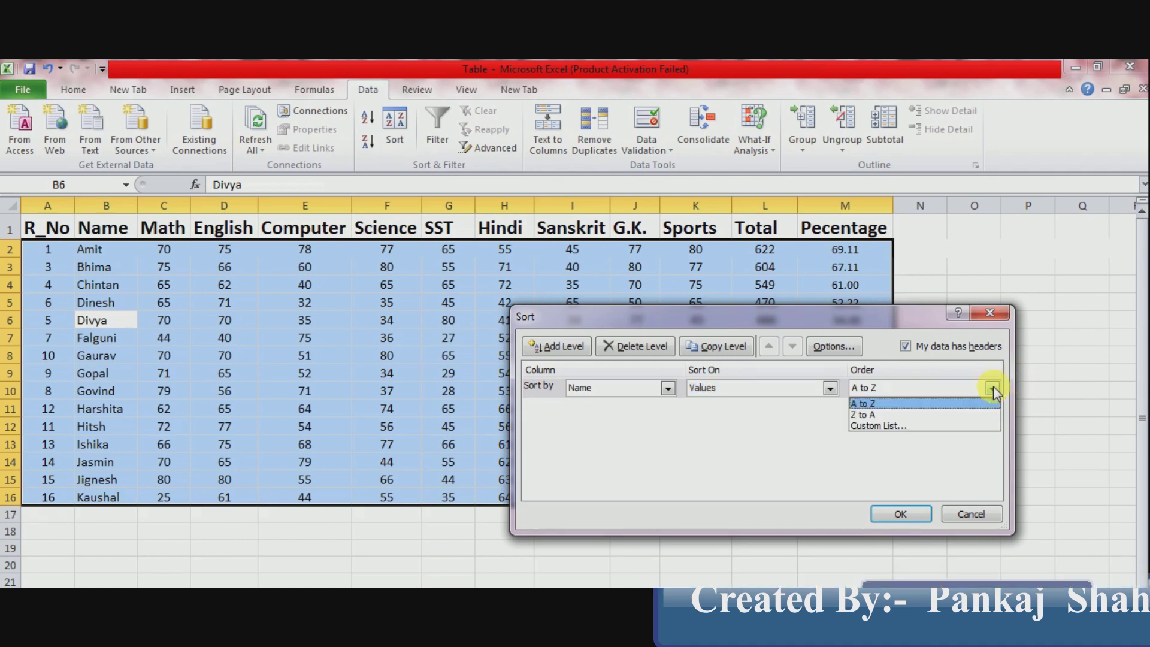
click(965, 417)
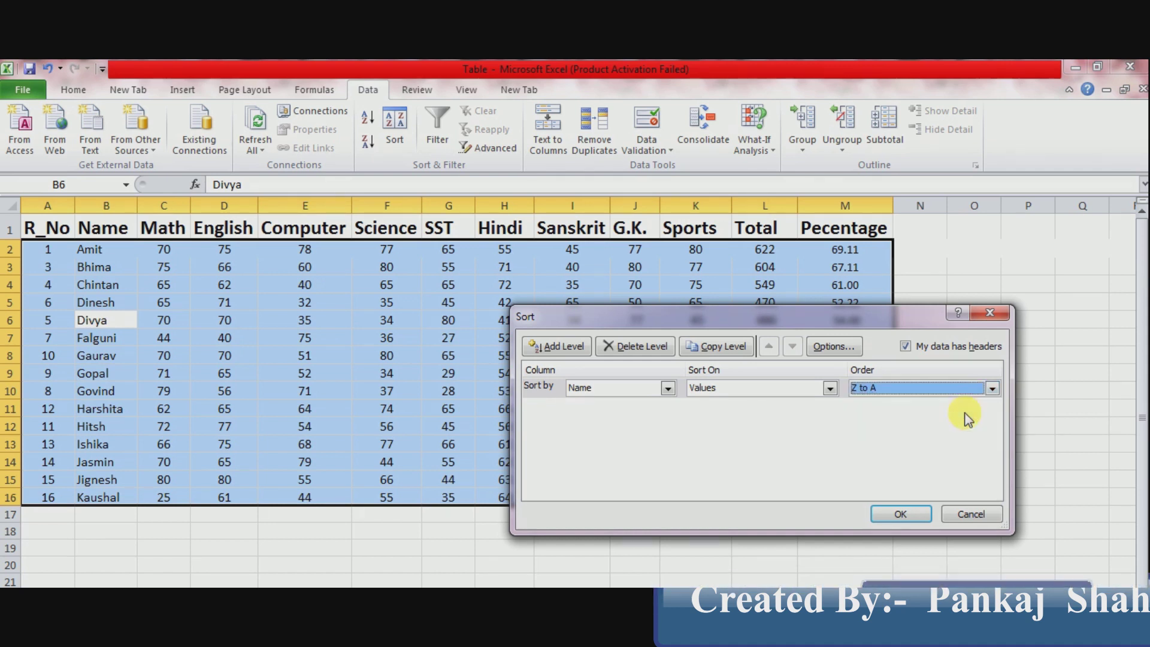
click(901, 514)
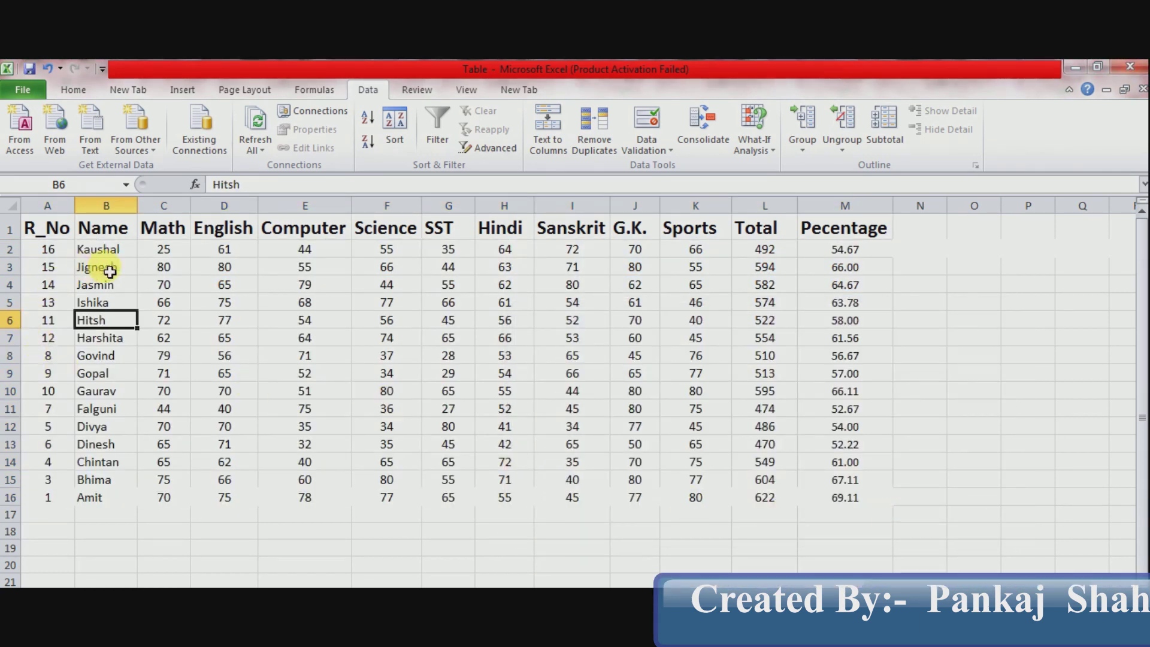
Examine the order of the records down the Name column, from the first student row to the last one in row 16.
click(123, 206)
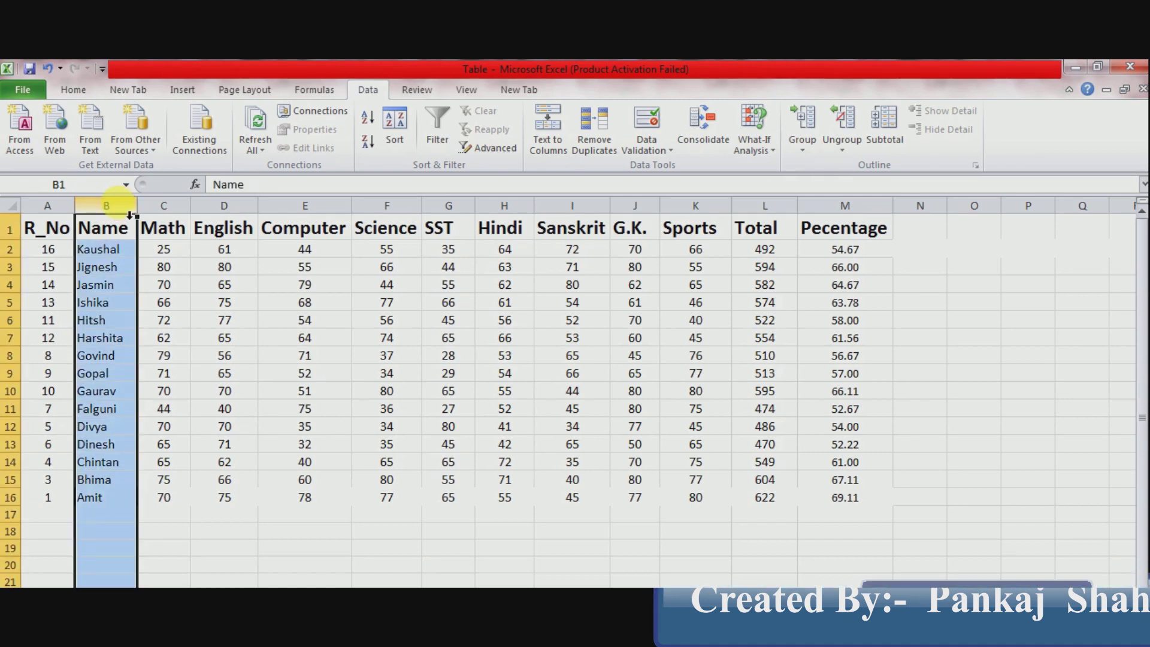
click(105, 257)
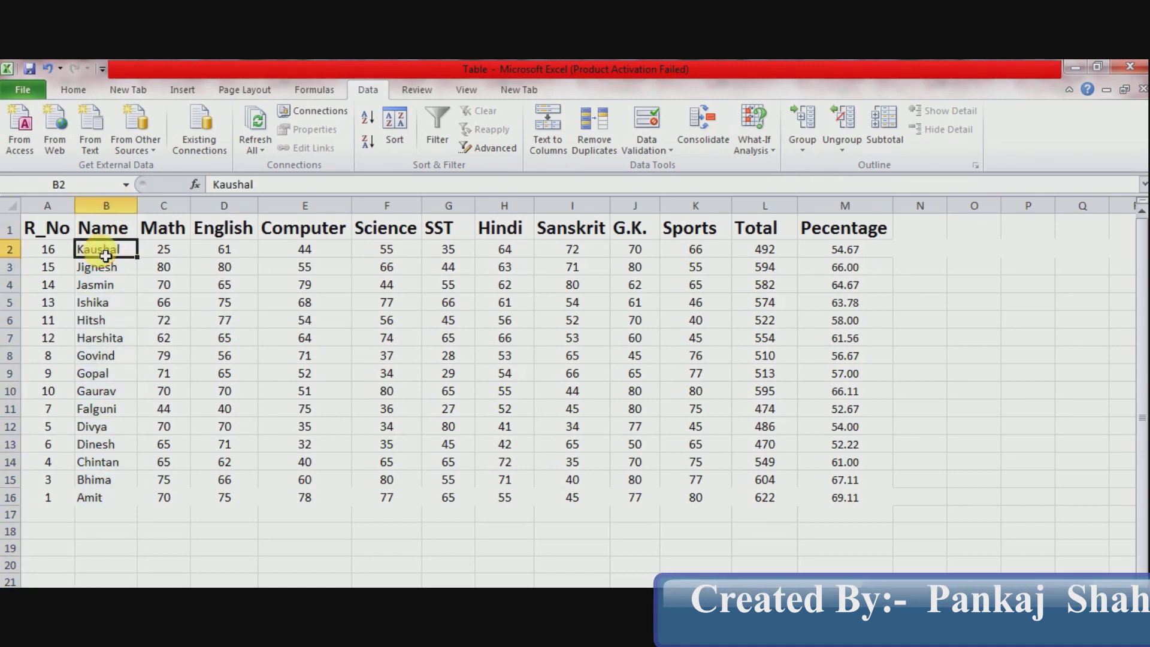
click(105, 270)
click(106, 288)
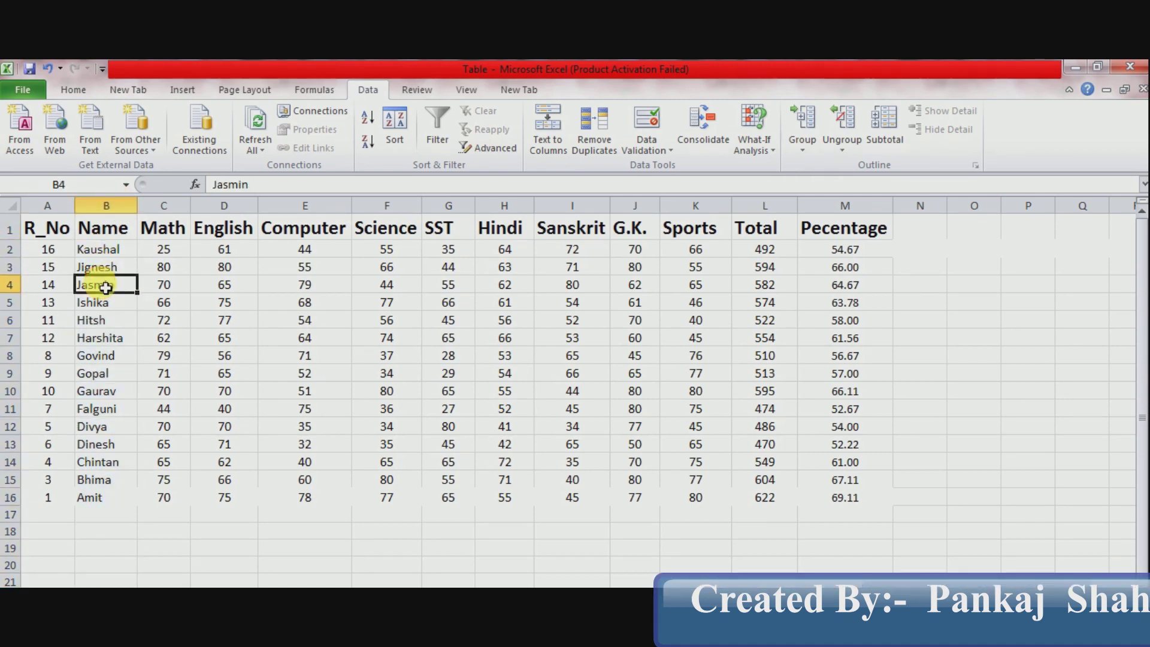
click(105, 303)
click(105, 324)
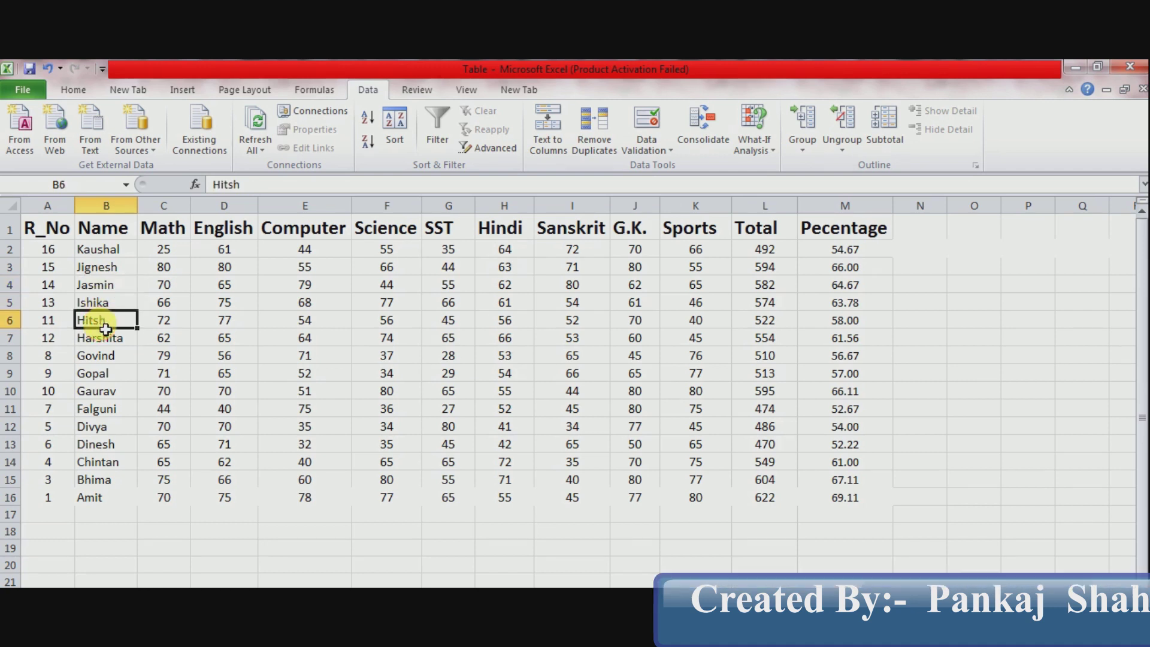
click(116, 256)
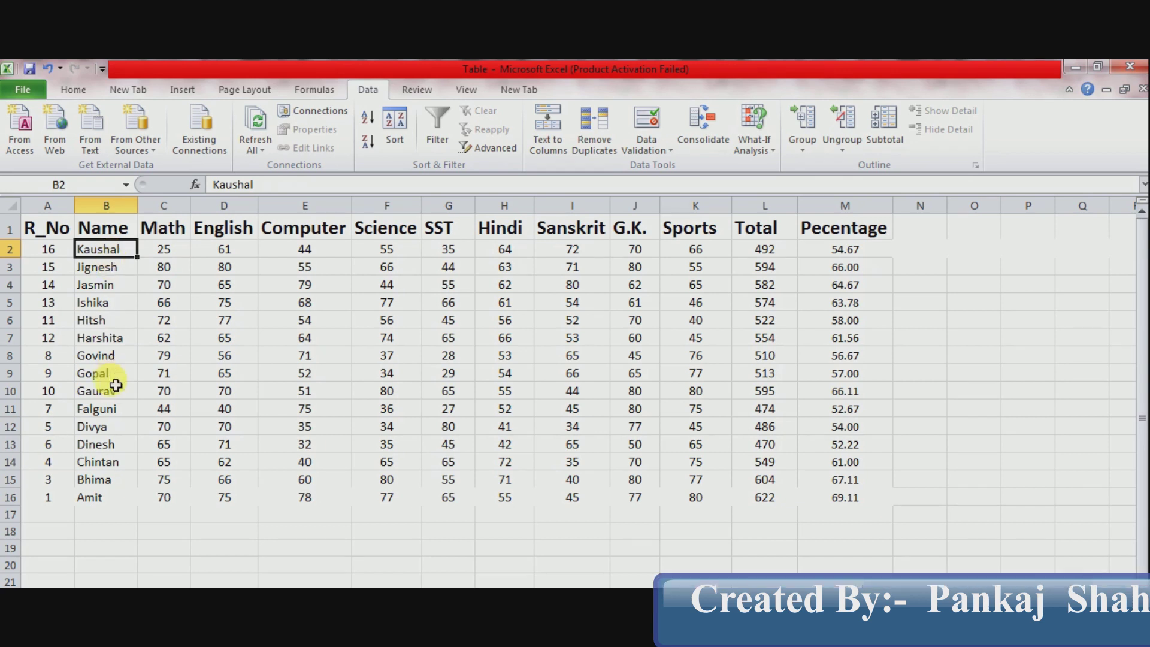
click(12, 498)
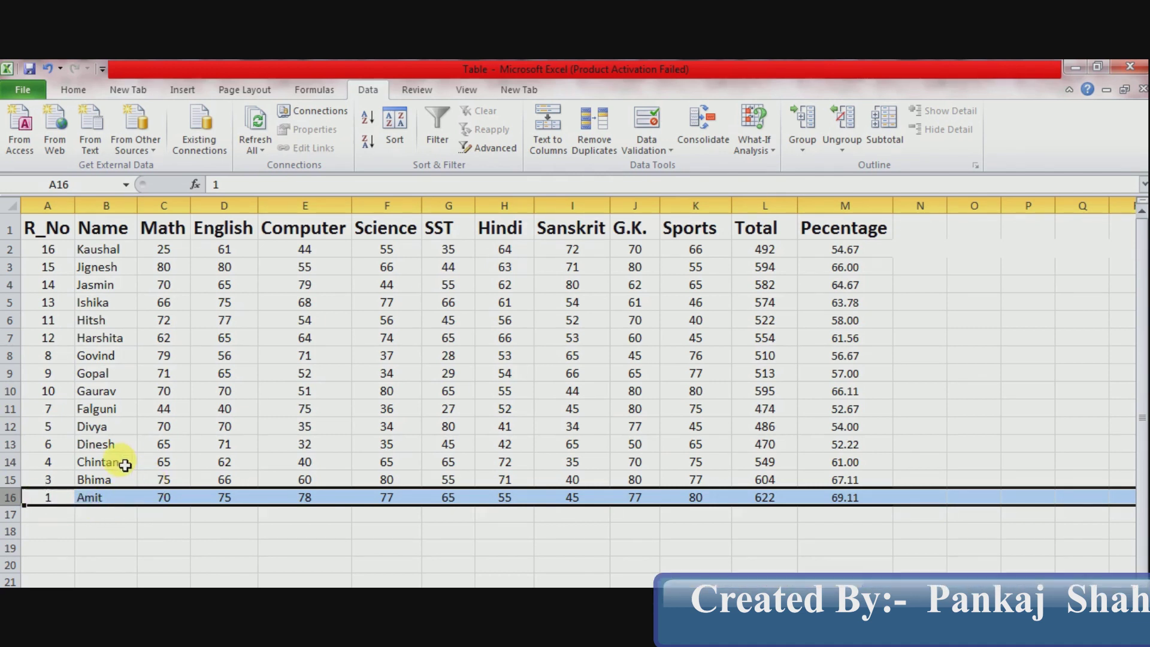
click(100, 466)
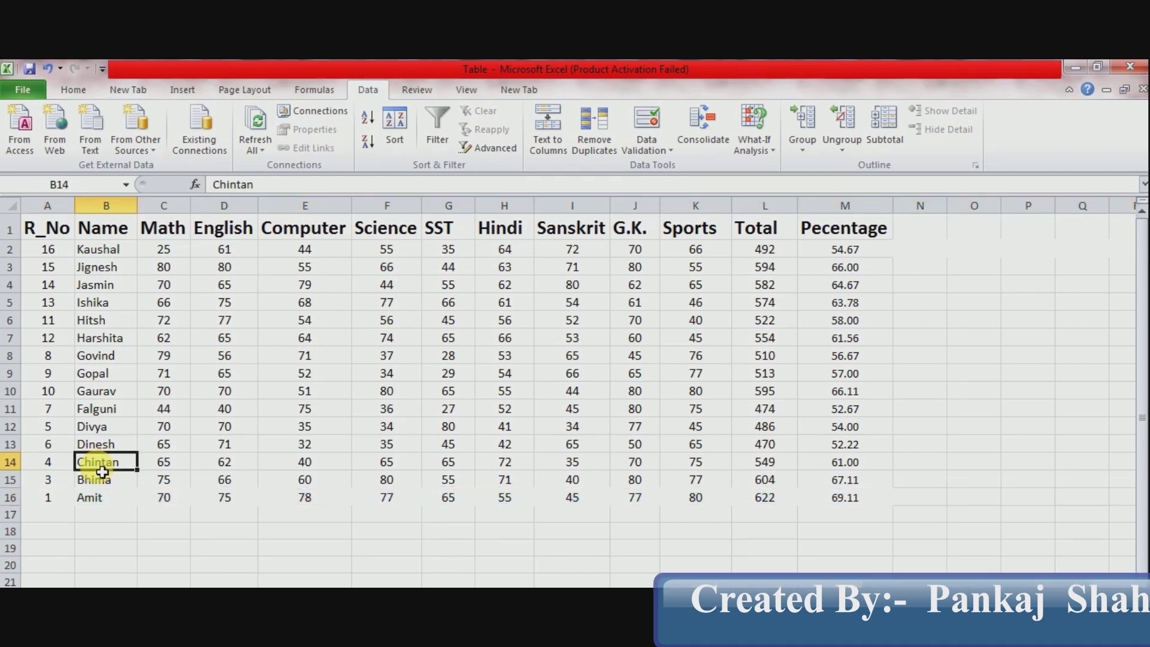
click(103, 505)
Highlight the last student record, cells A16 to M16, with a yellow fill colour.
drag(34, 506, 845, 507)
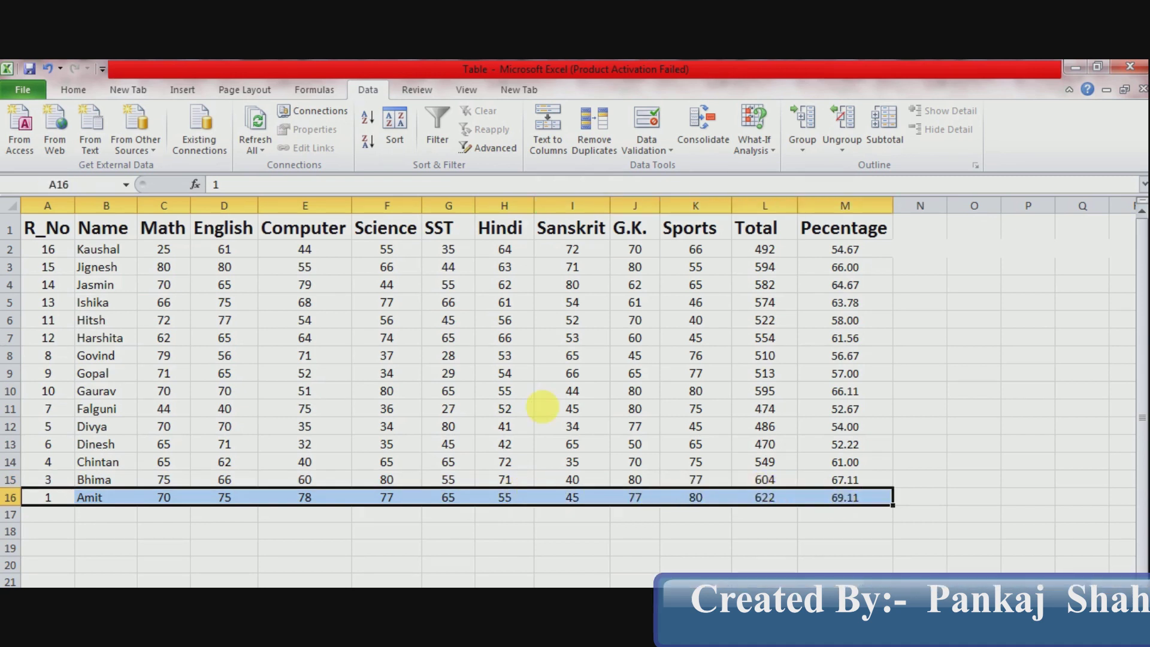
click(75, 90)
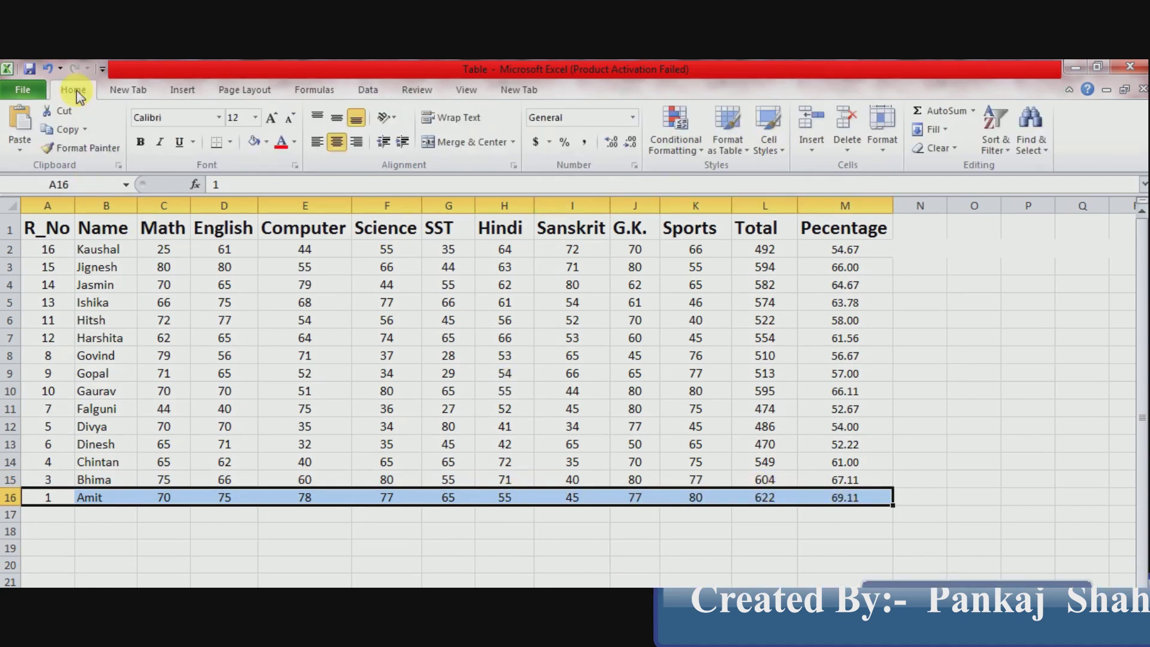
click(265, 142)
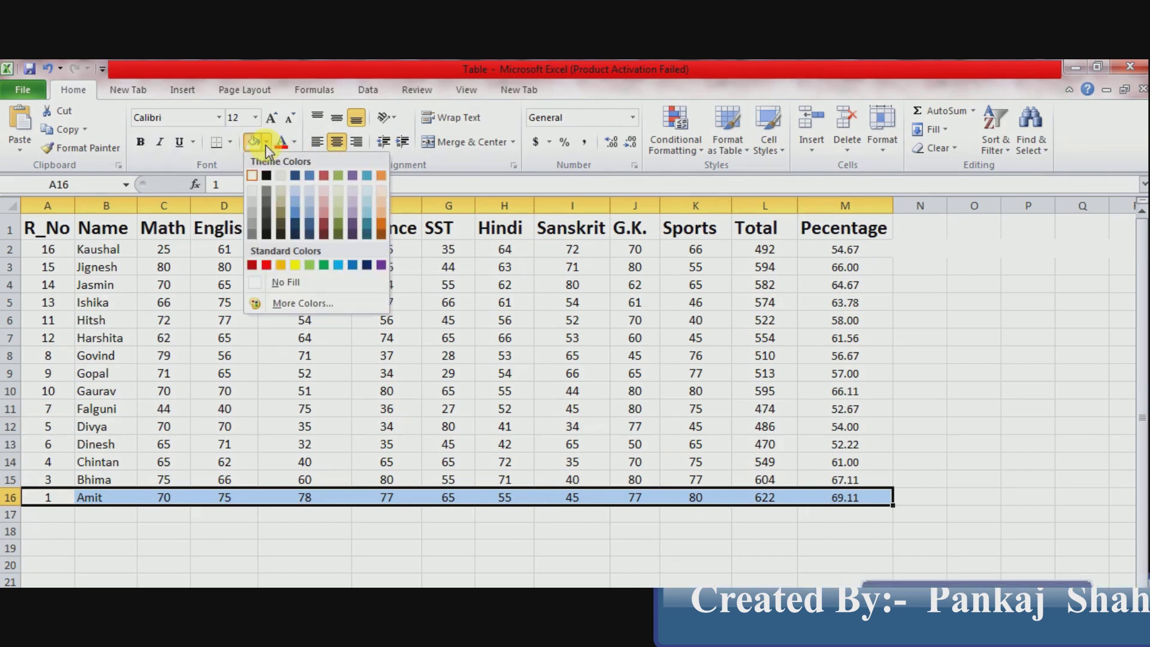
click(296, 265)
Re-sort the student table by the Name column on values in A to Z order.
click(112, 463)
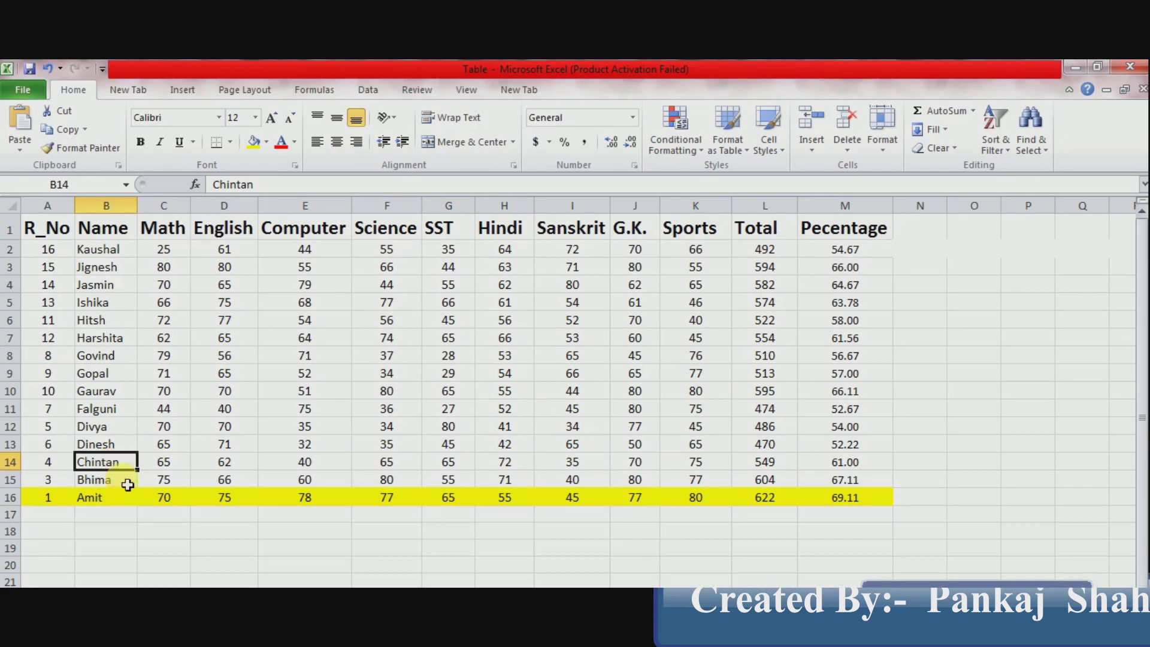
click(376, 89)
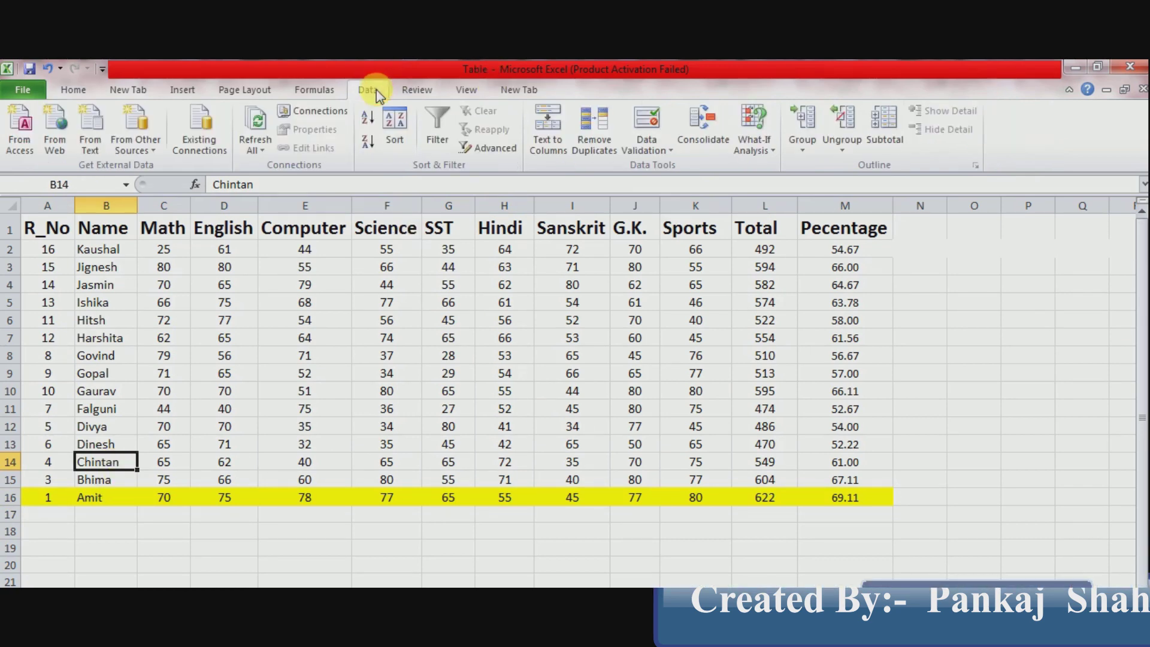
click(393, 127)
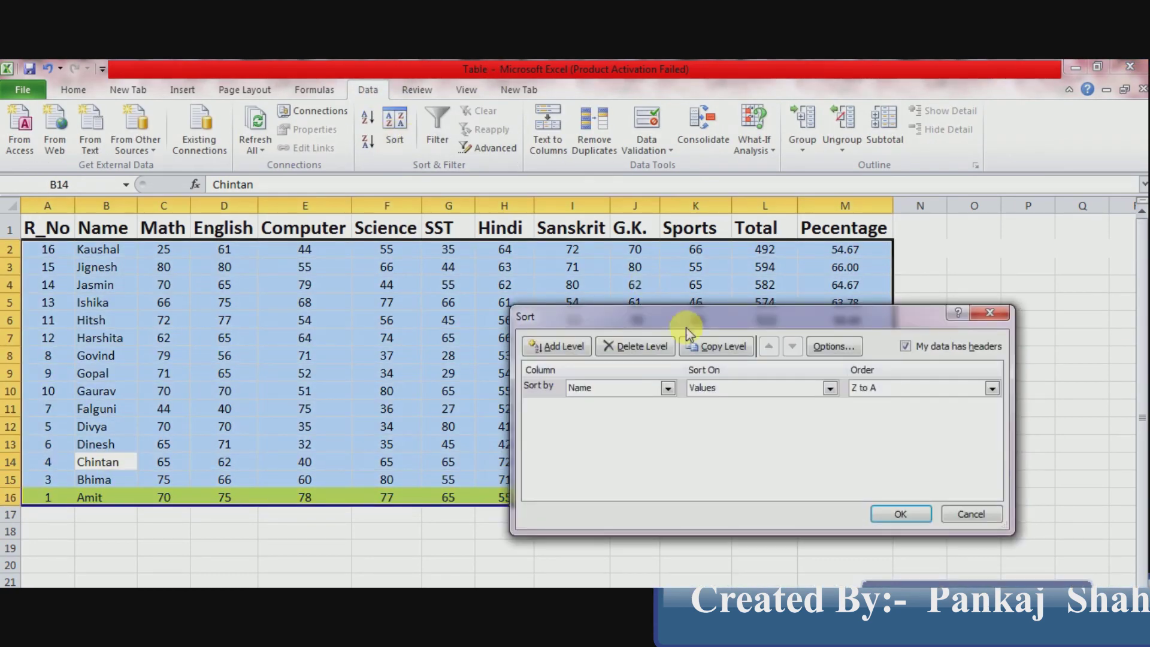
click(668, 389)
click(668, 389)
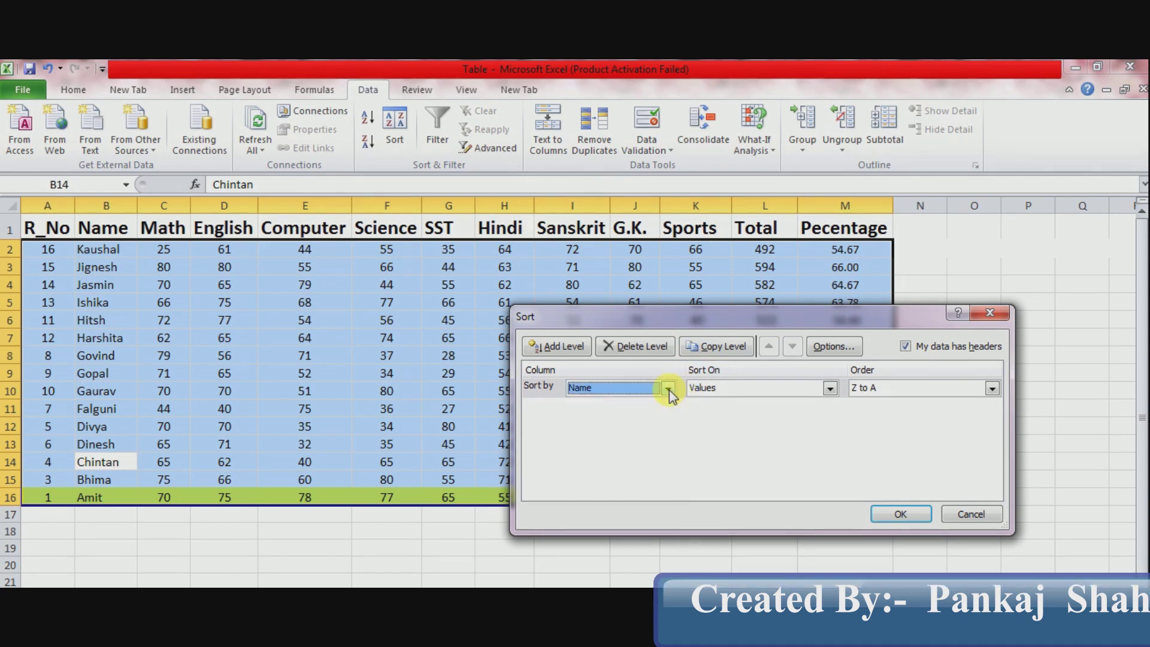
click(830, 390)
click(829, 390)
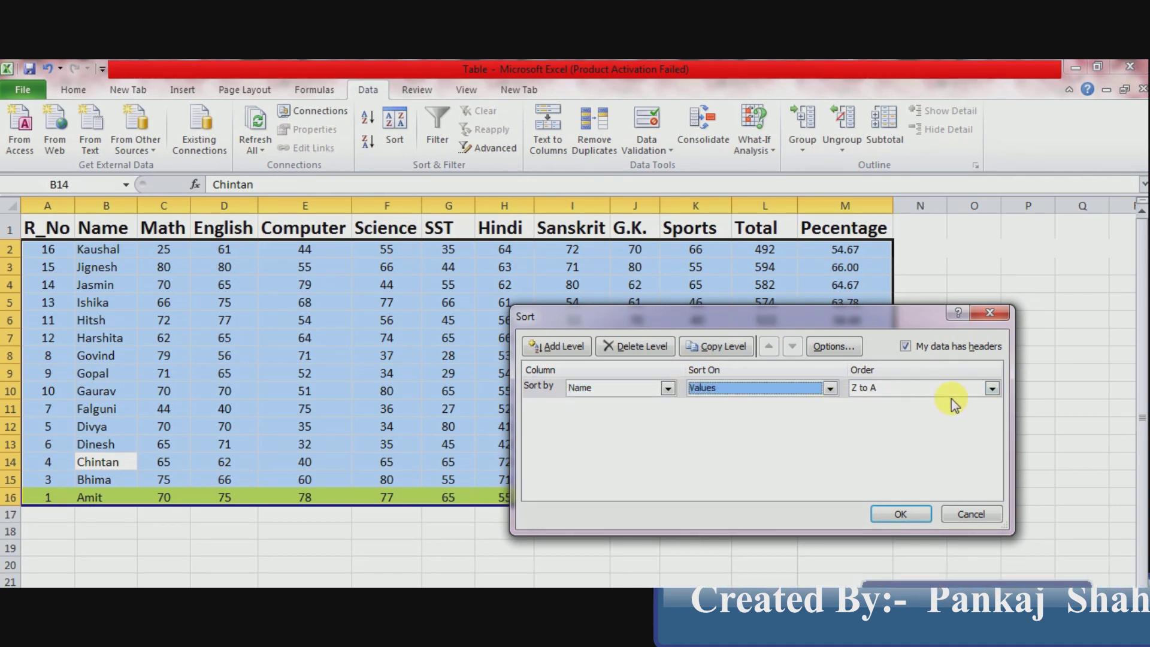
click(992, 390)
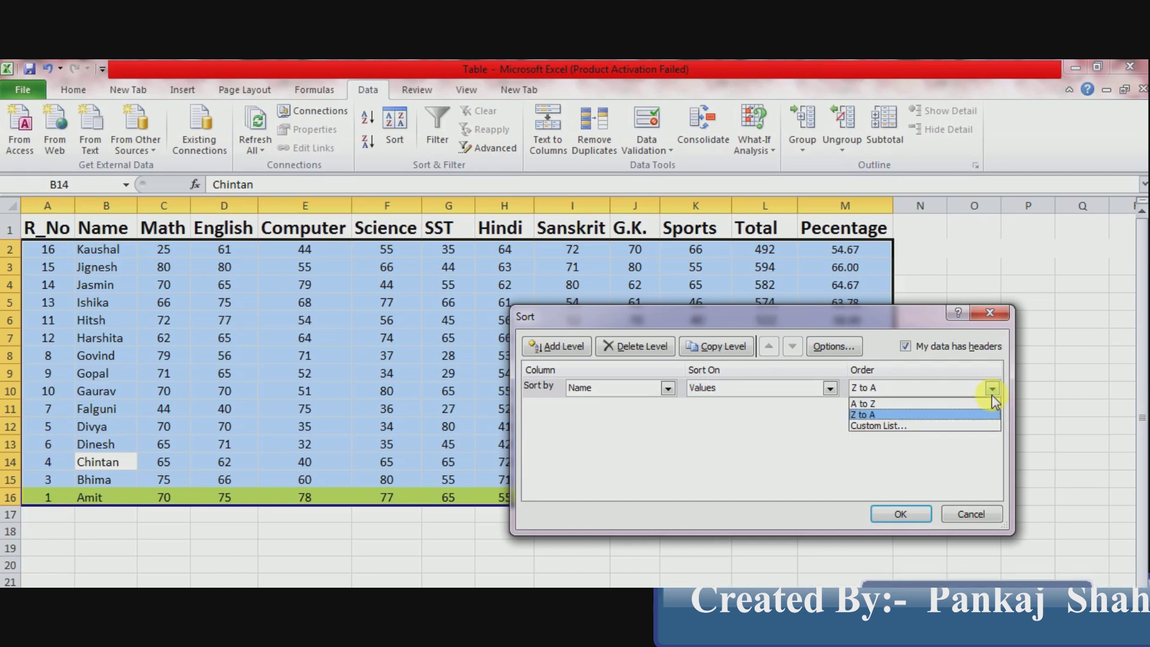
click(955, 404)
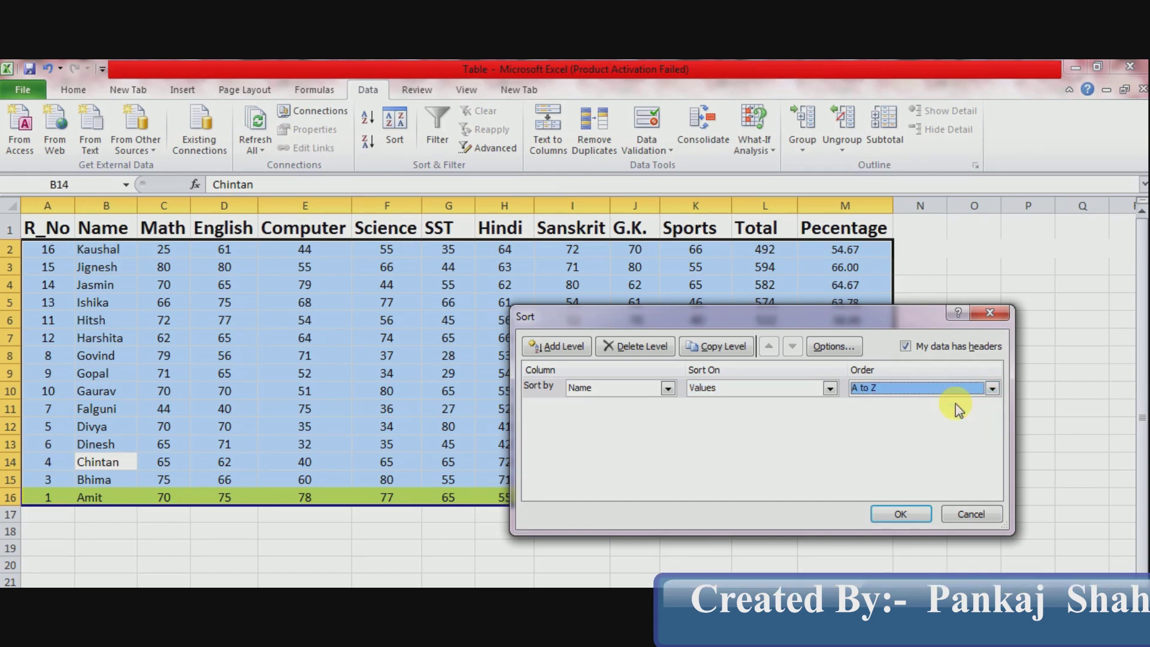
click(902, 513)
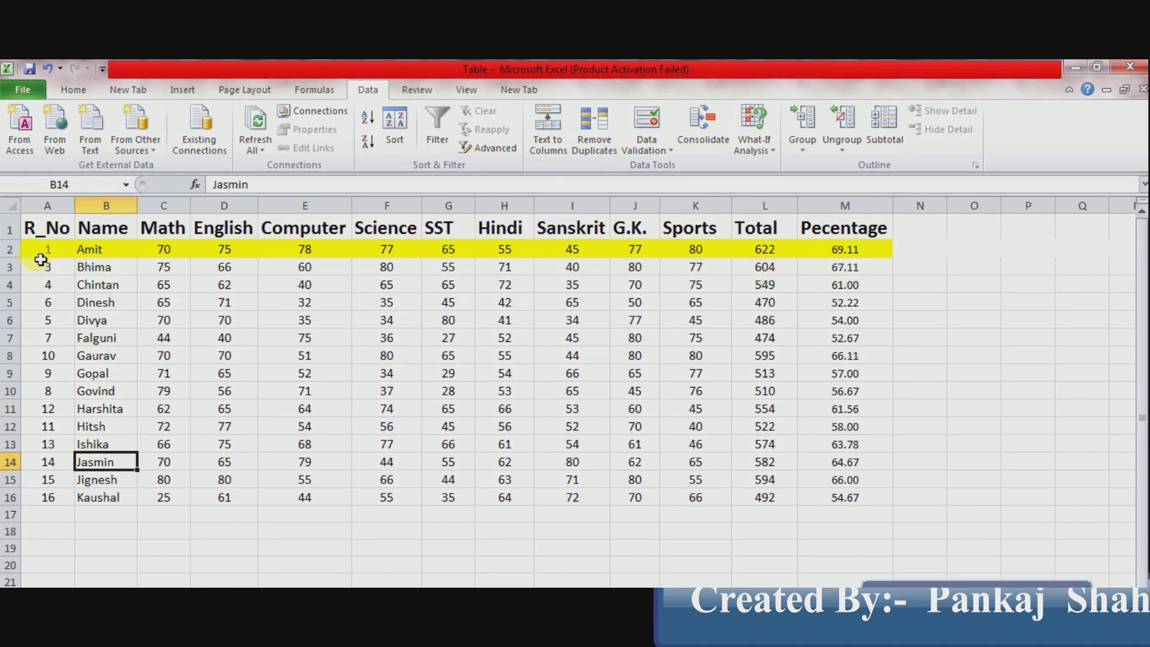
Examine the yellow-highlighted record in row 2 across its subject columns, from roll number to the G.K. mark.
click(10, 250)
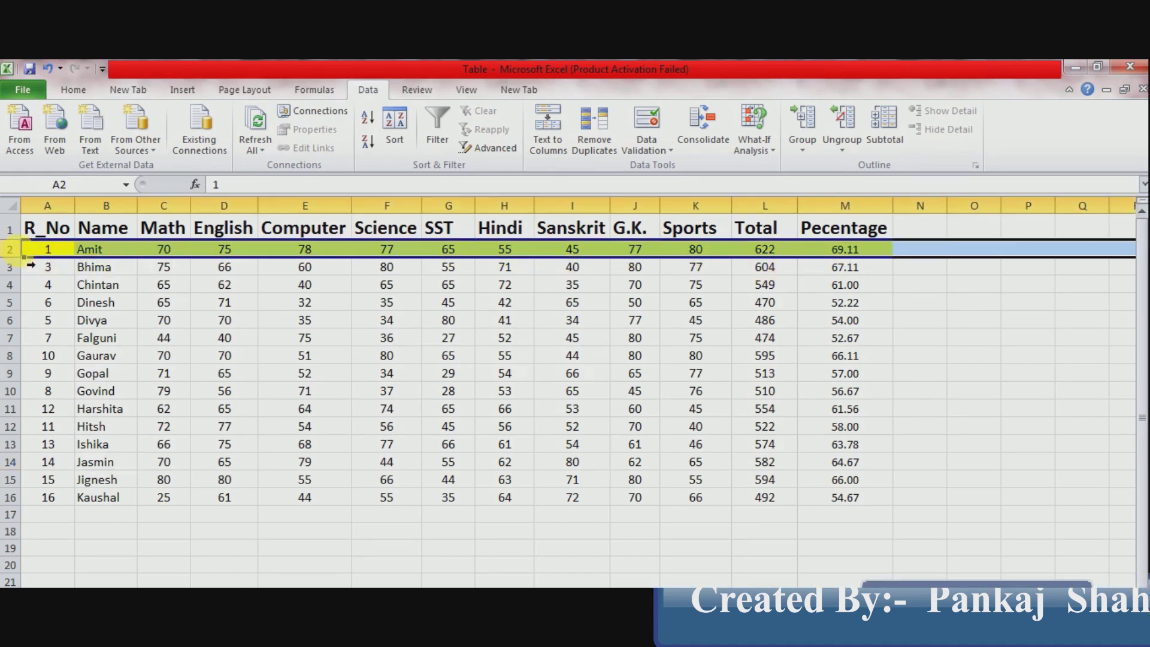
click(219, 260)
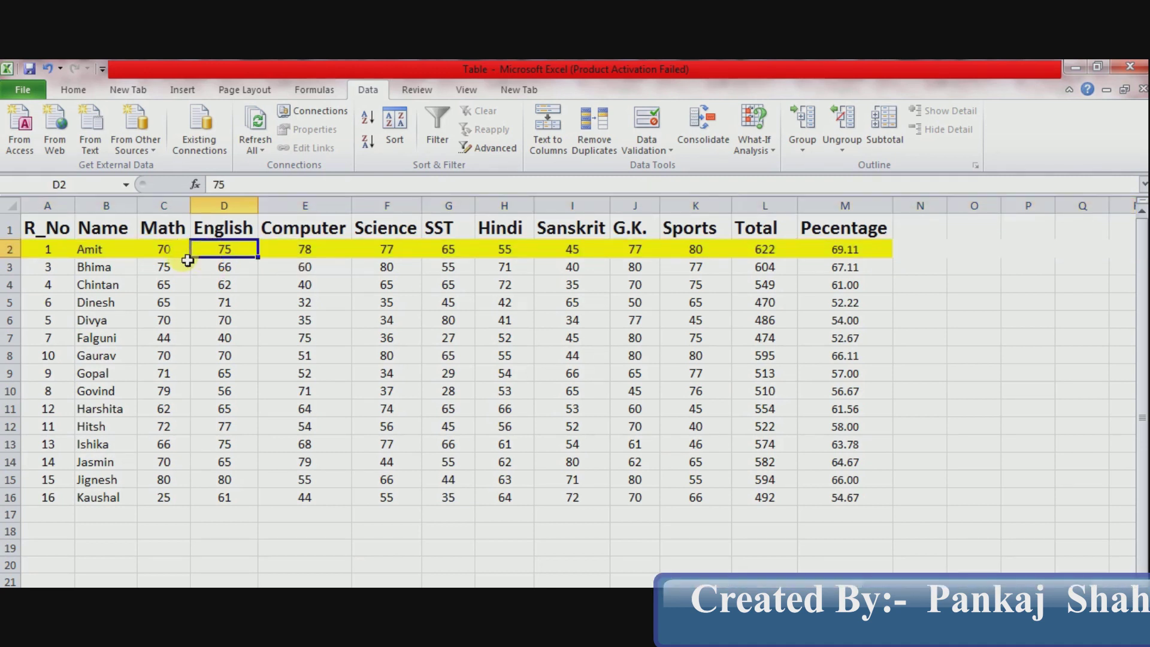
click(187, 259)
click(273, 260)
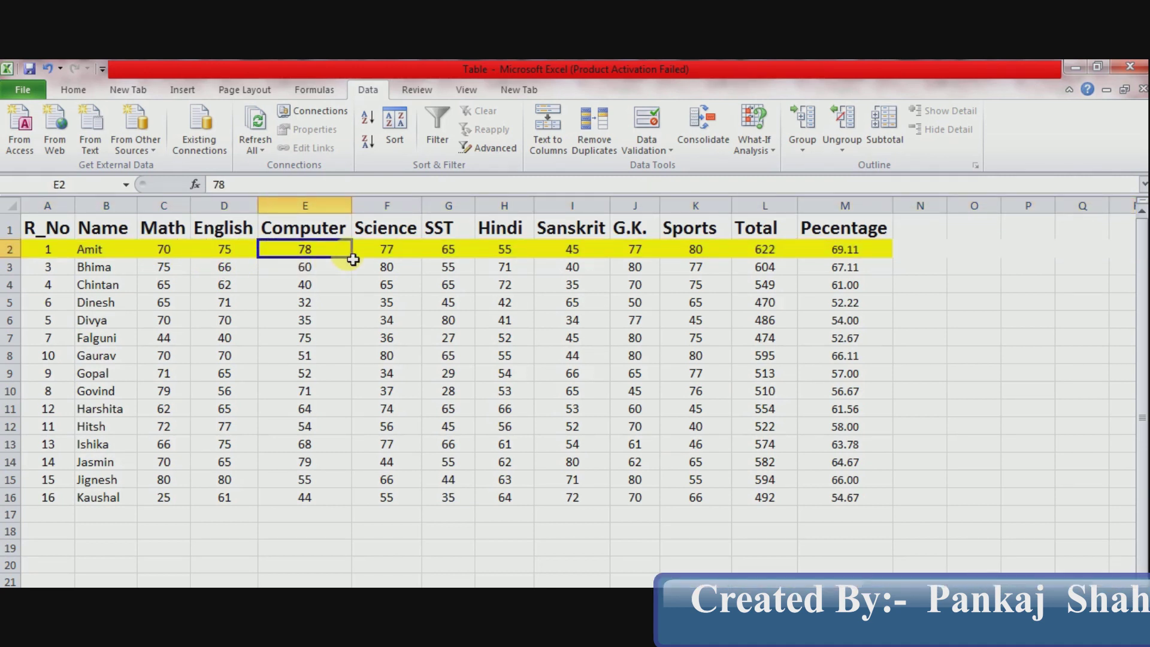
click(392, 256)
click(471, 252)
click(509, 251)
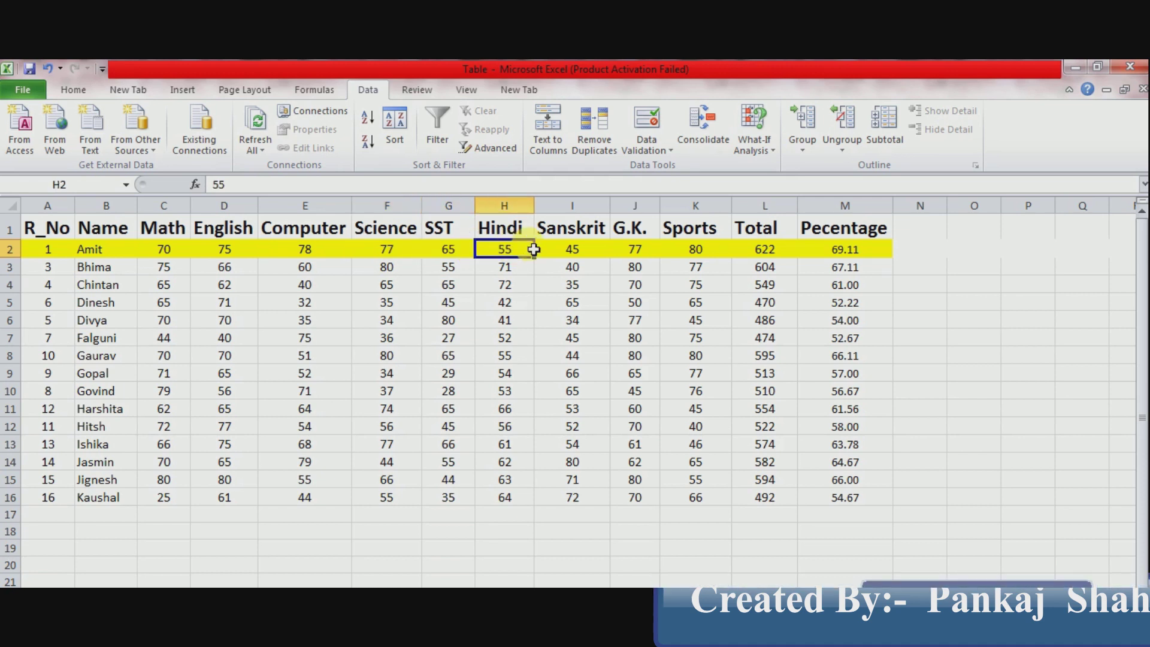
click(572, 254)
click(635, 254)
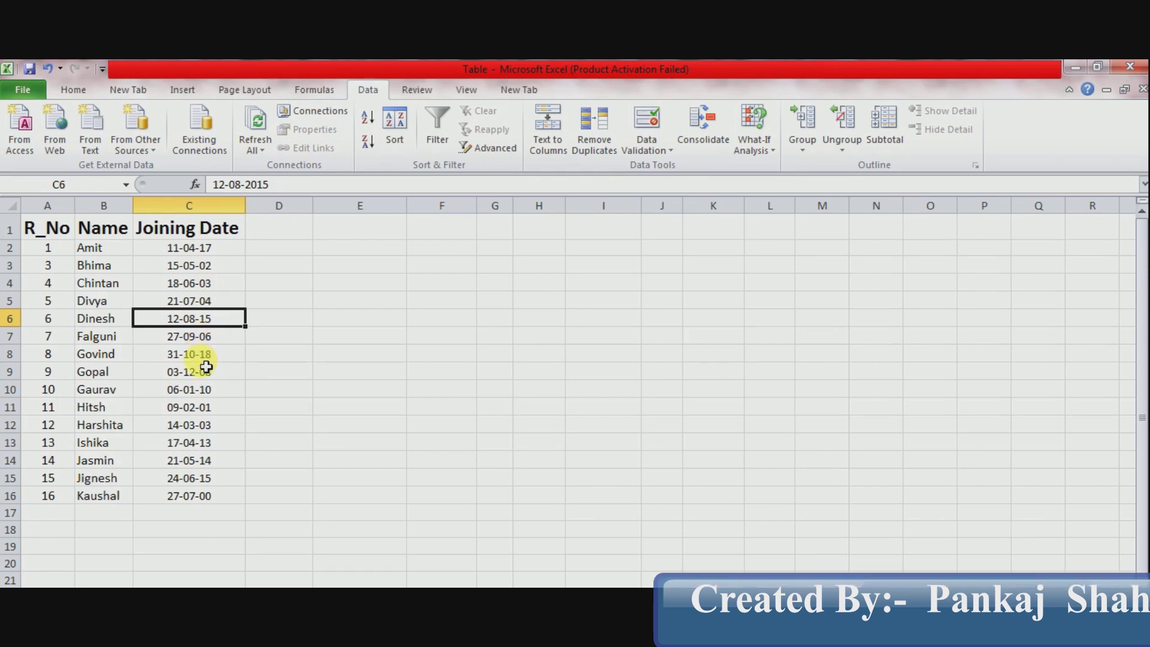
Examine the dates in the Joining Date column, C2 to C16, before sorting the table.
click(200, 345)
click(195, 373)
click(198, 299)
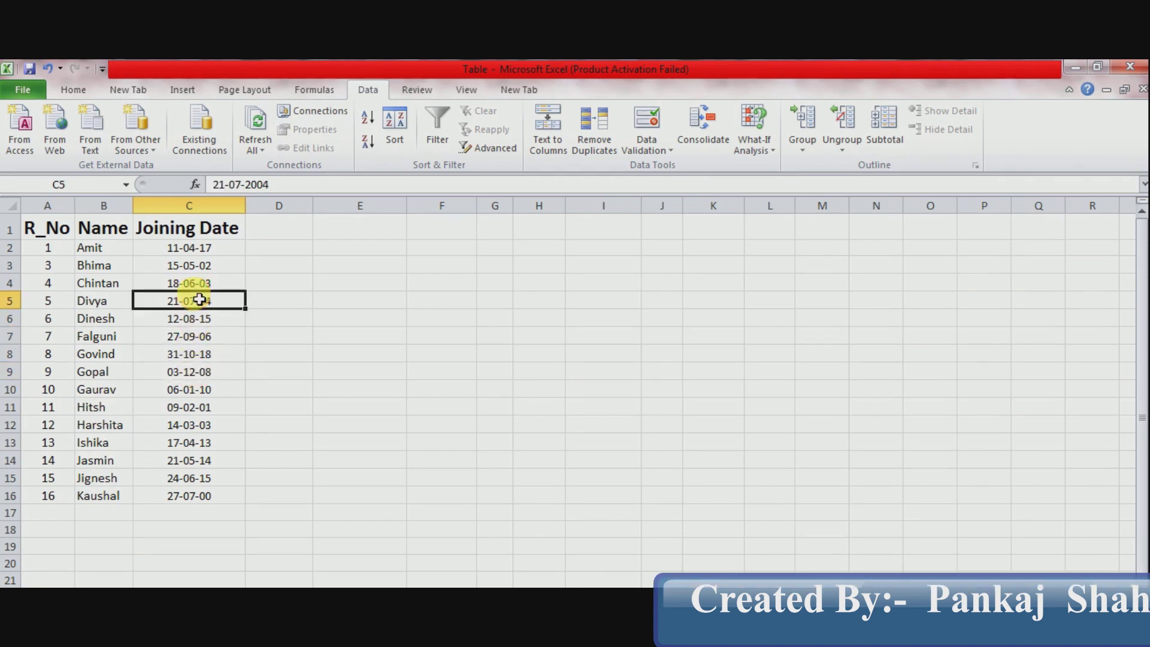
click(198, 336)
click(195, 370)
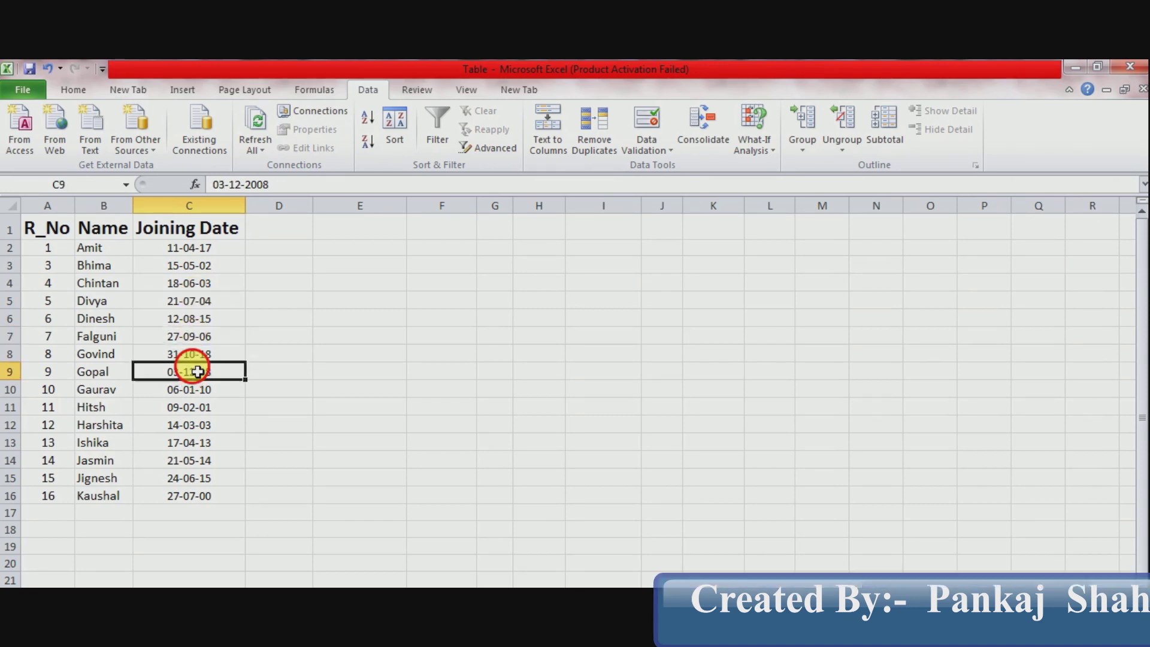
click(199, 285)
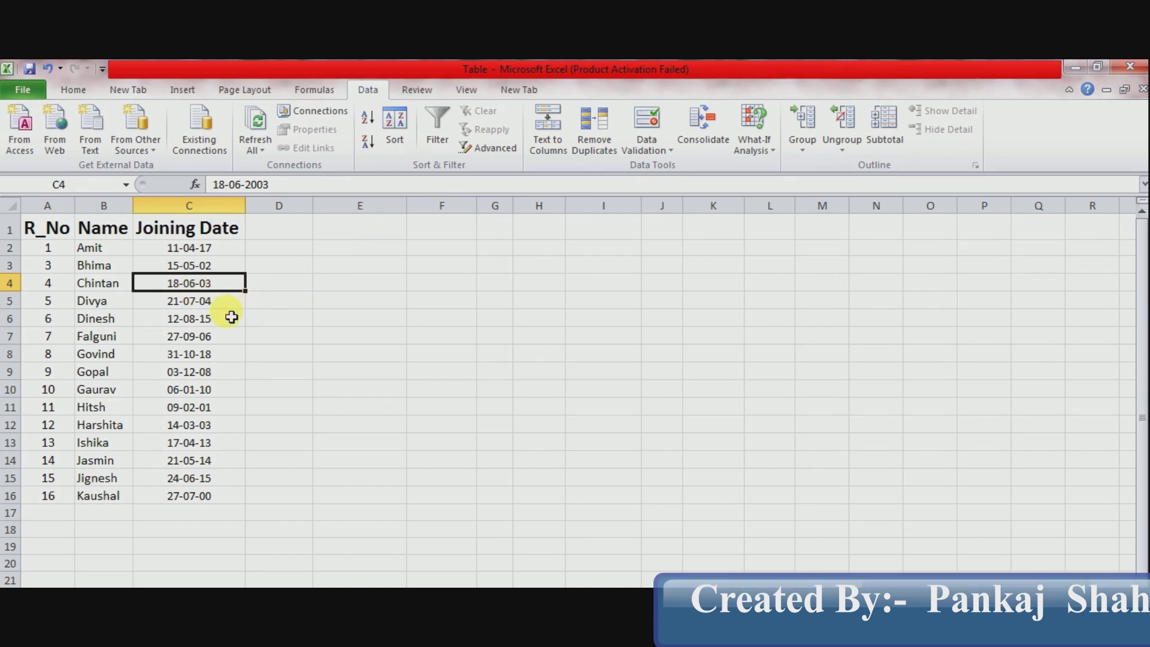
click(216, 253)
drag(216, 268, 197, 497)
click(206, 302)
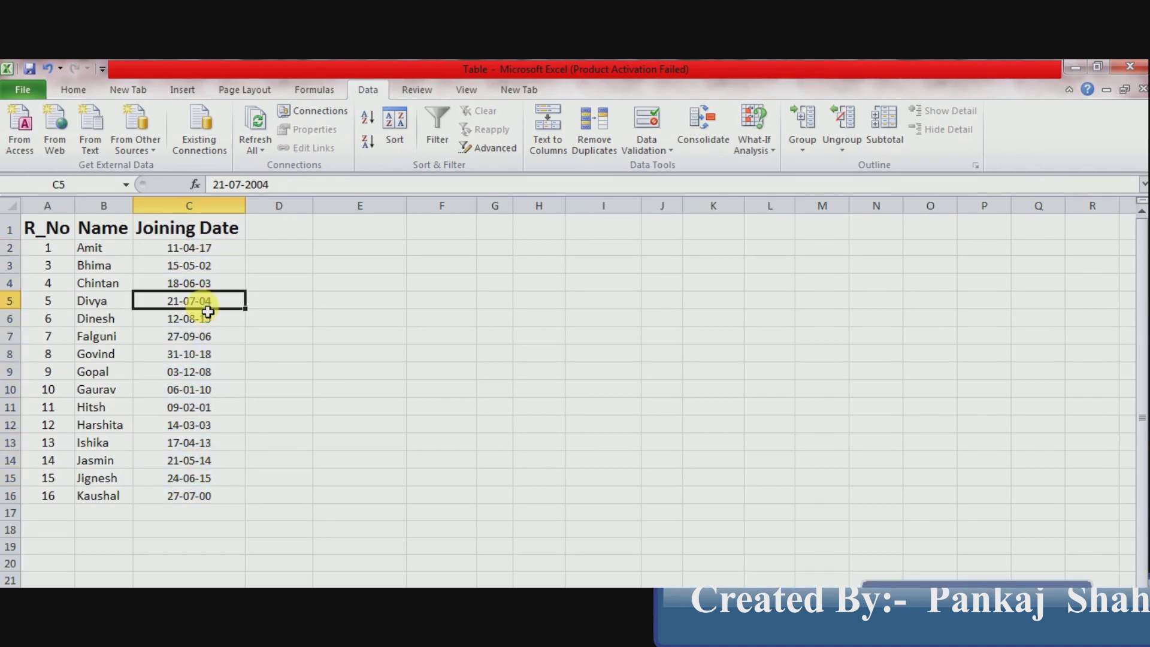
click(208, 264)
Sort the joining-date table by the Joining Date column on values in Oldest to Newest order, with headers recognised.
click(208, 319)
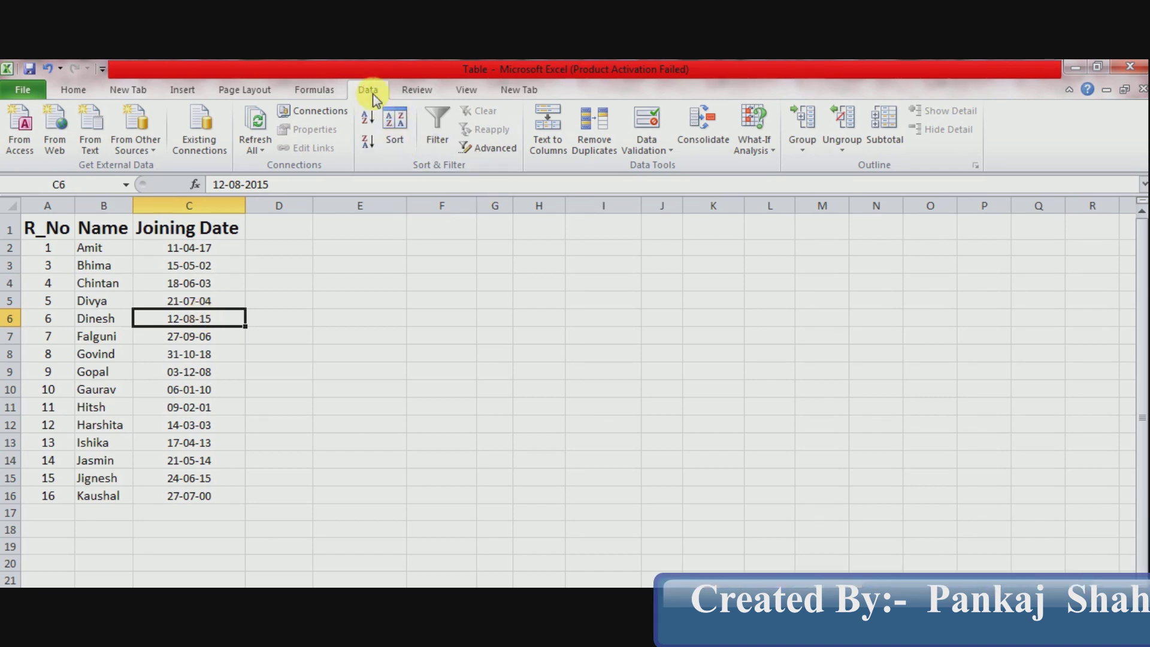
click(396, 137)
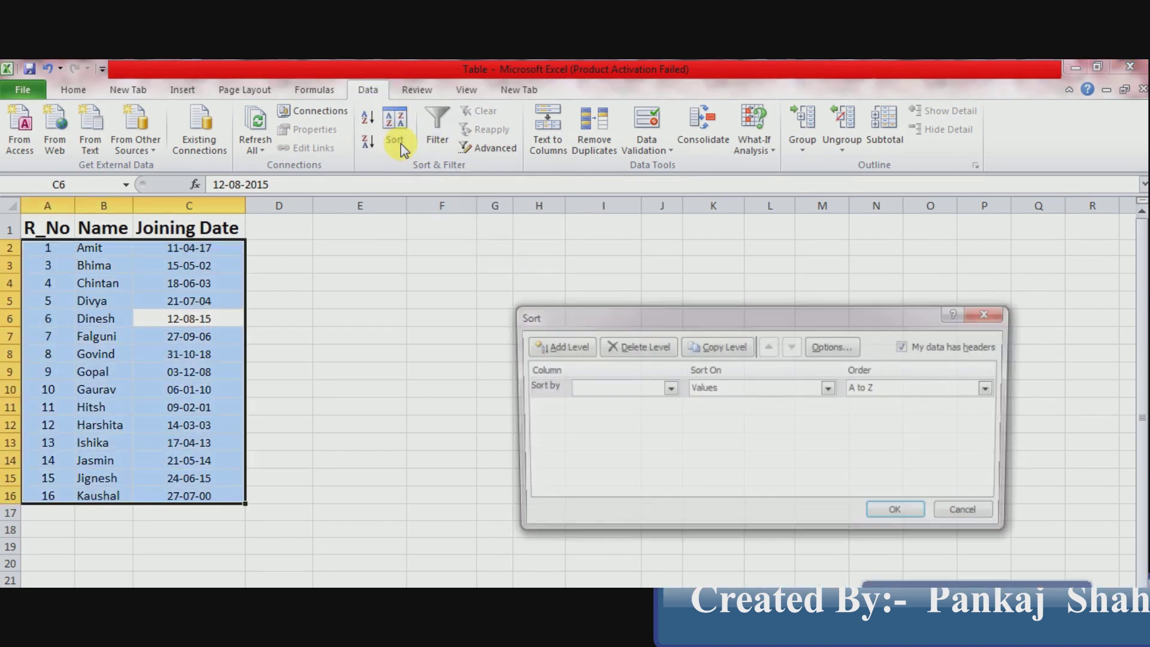
click(668, 389)
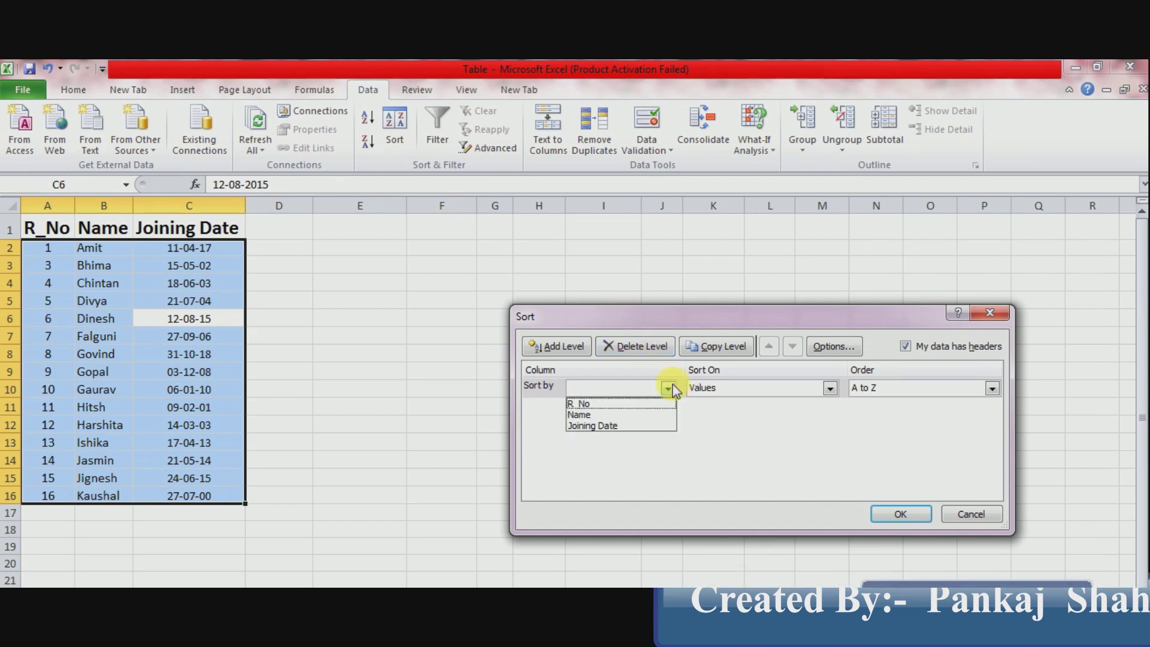
click(629, 426)
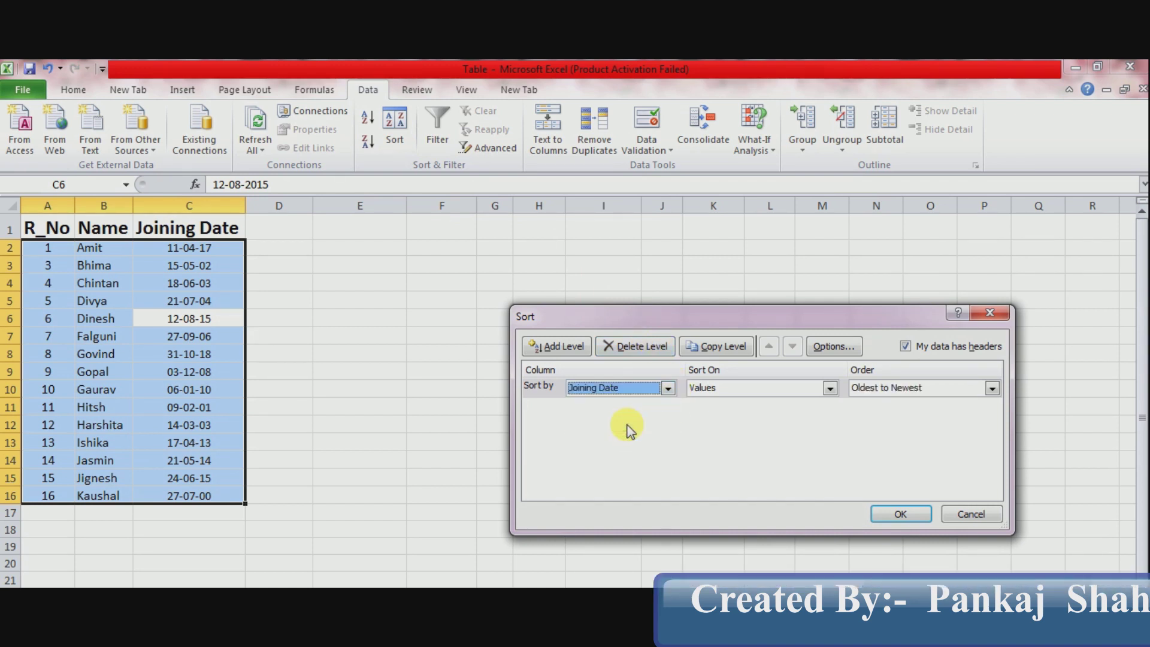
click(829, 389)
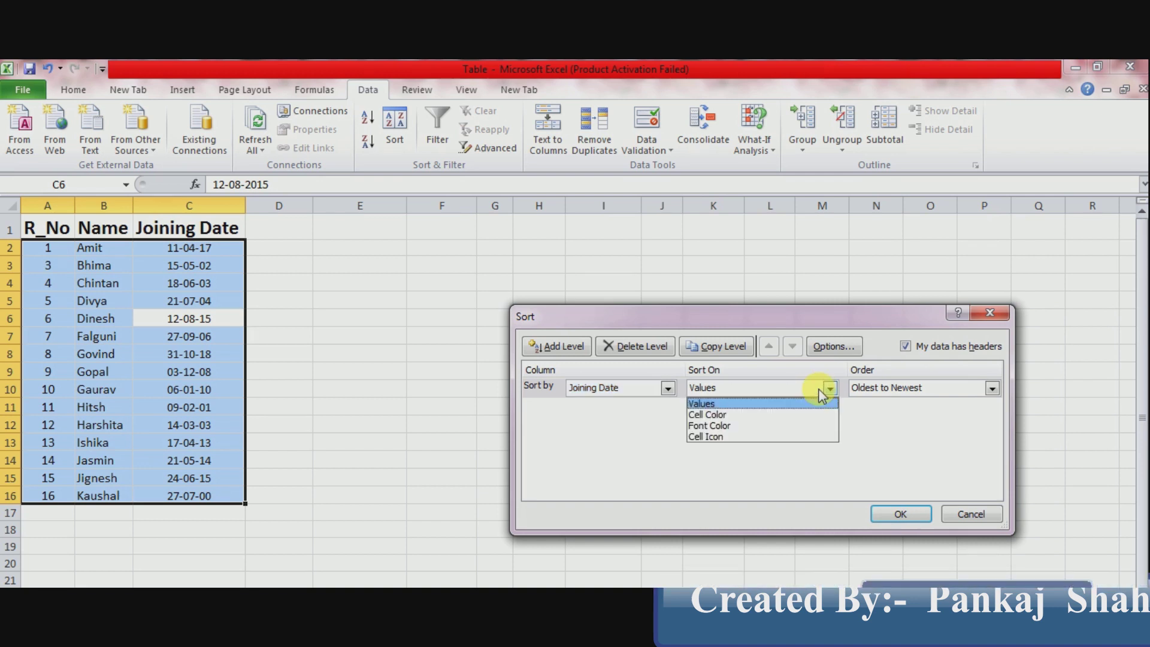
click(821, 390)
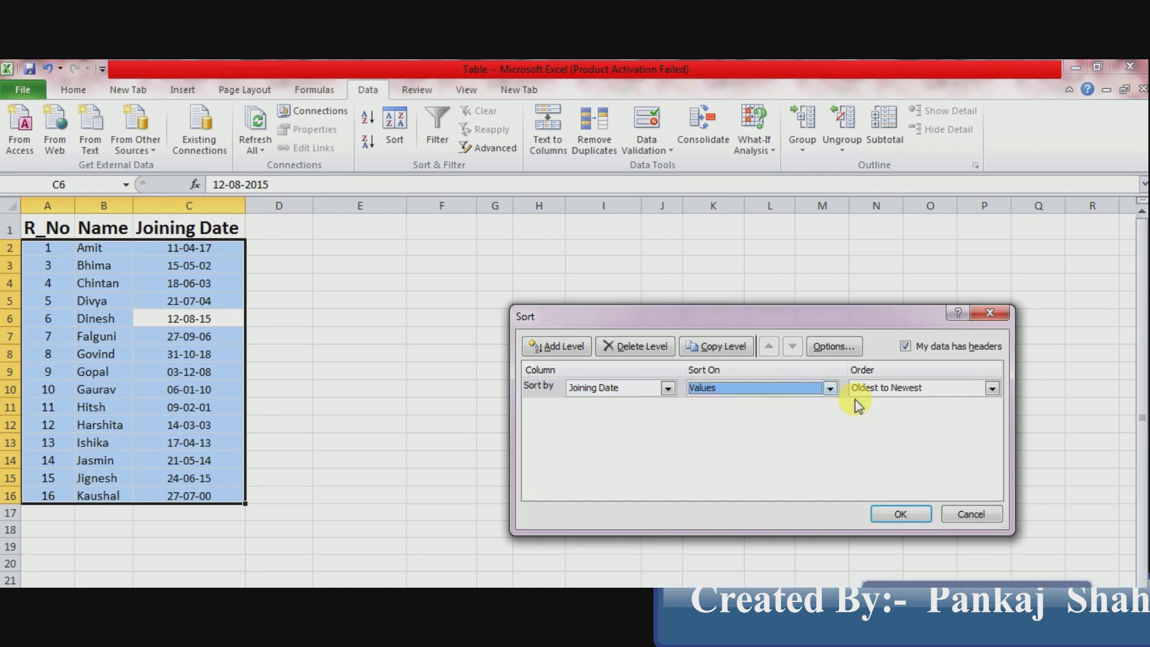
click(992, 389)
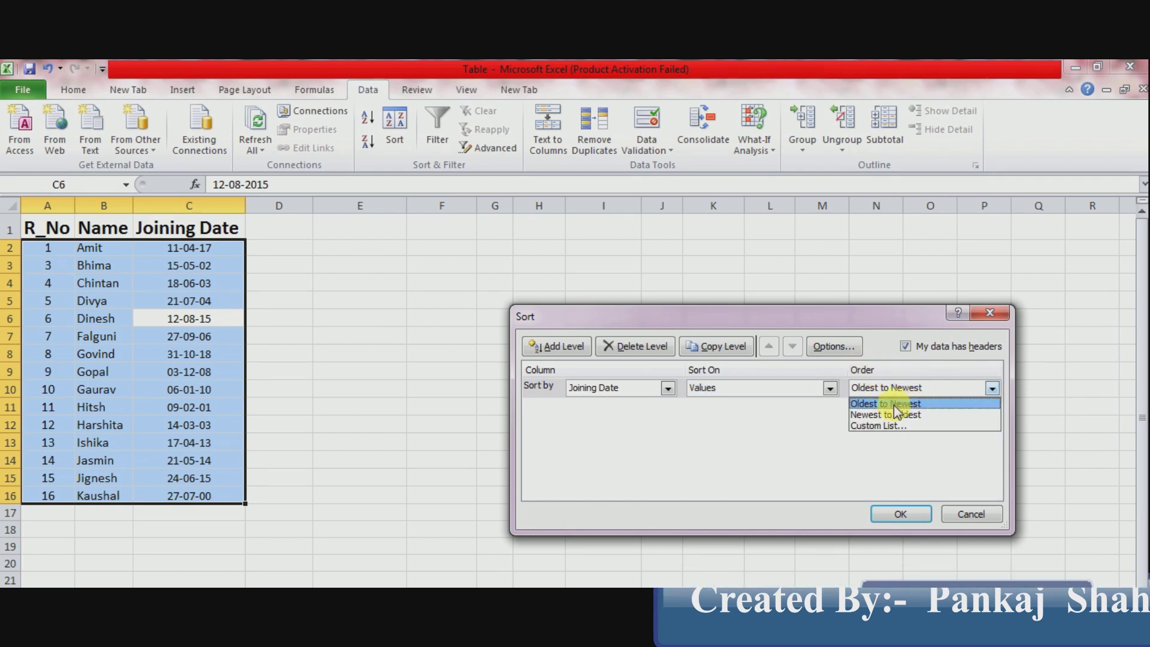
click(968, 405)
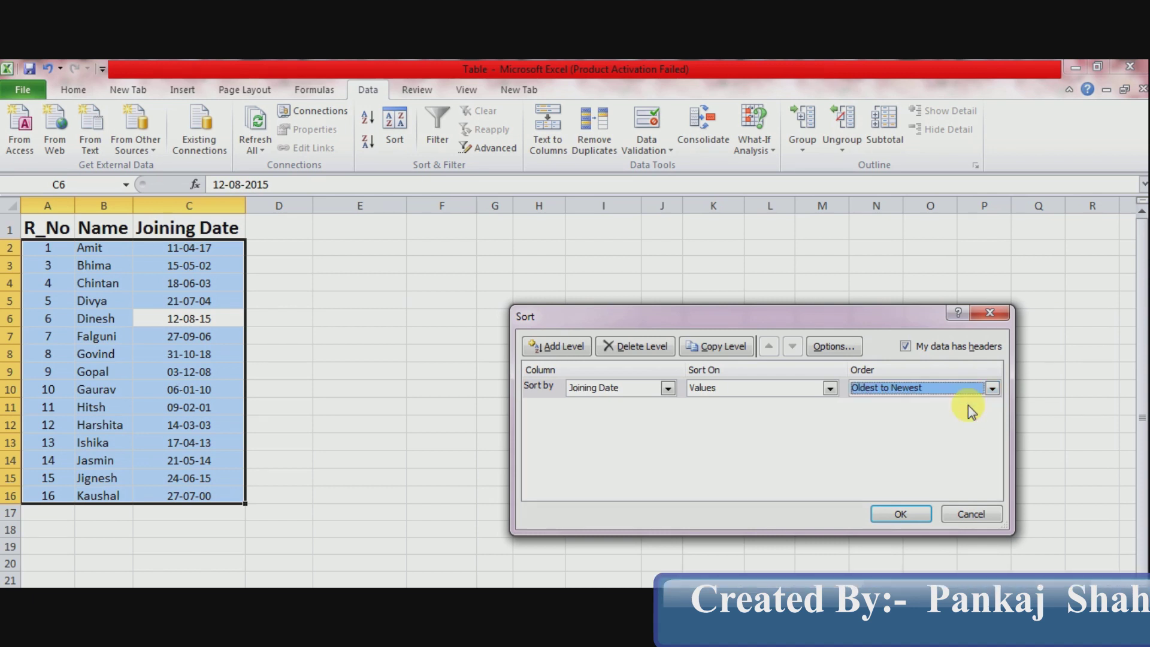
click(901, 514)
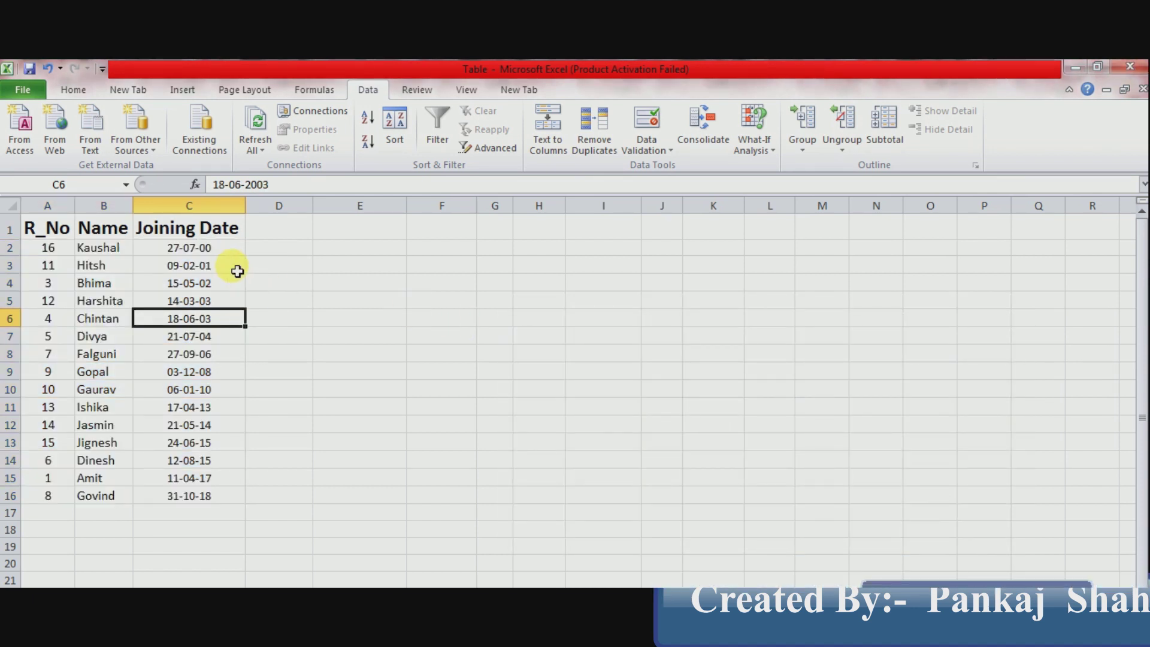
Examine the order of the sorted joining dates, comparing the same-year pairs in C5:C6 and C13:C14.
click(227, 251)
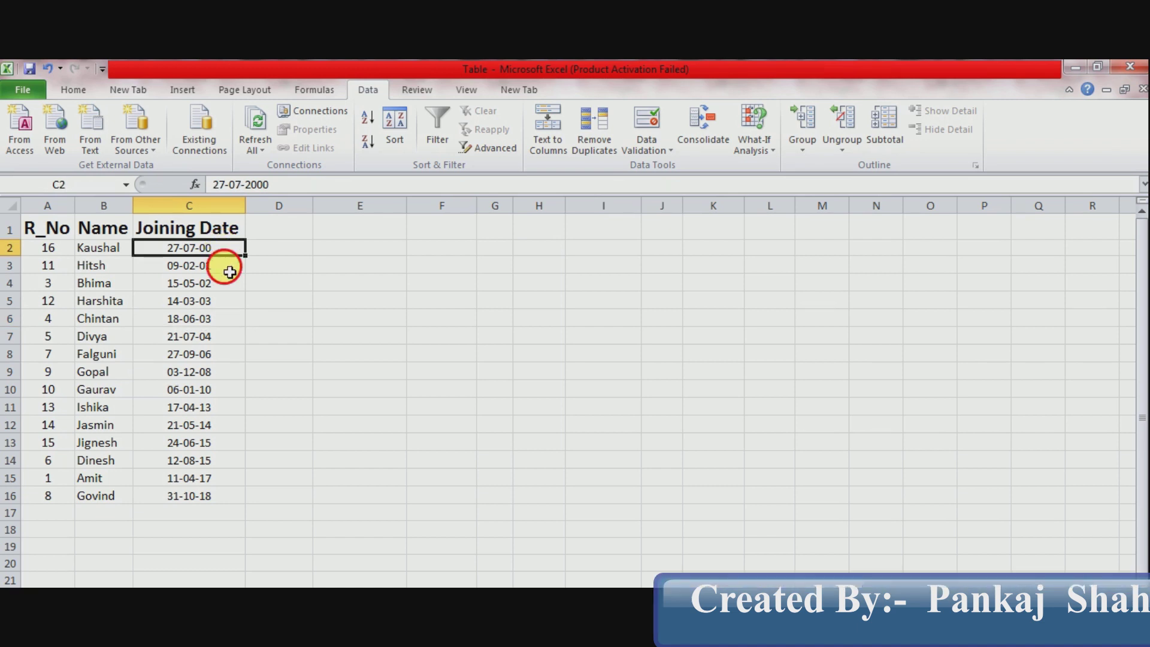
click(227, 267)
click(228, 283)
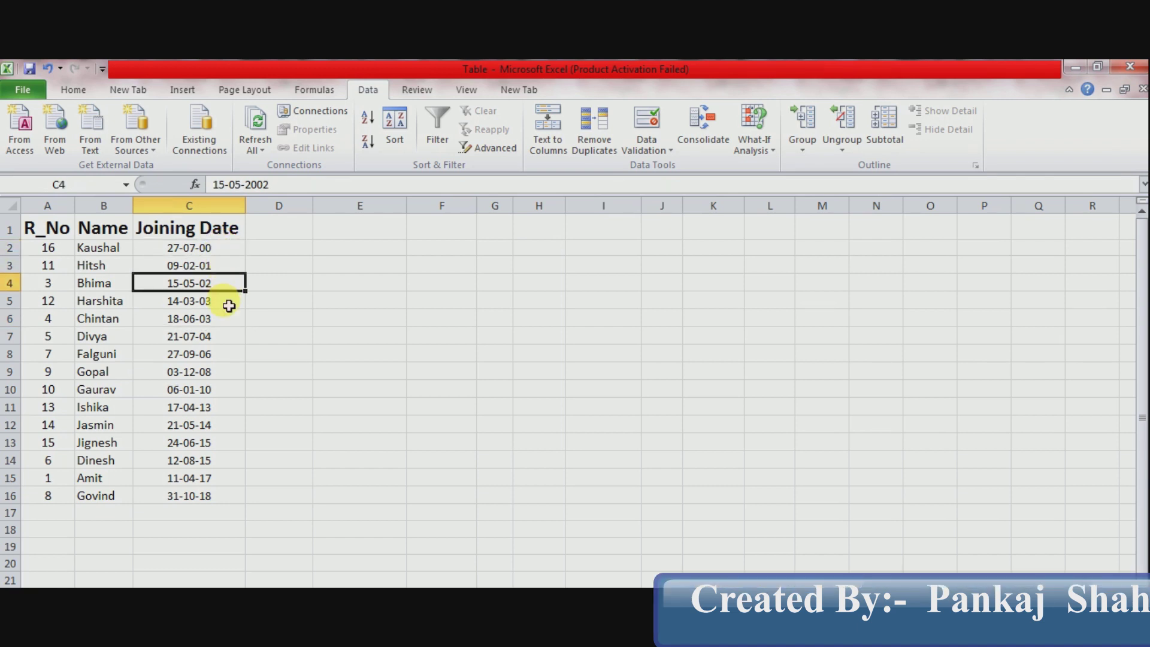
click(229, 304)
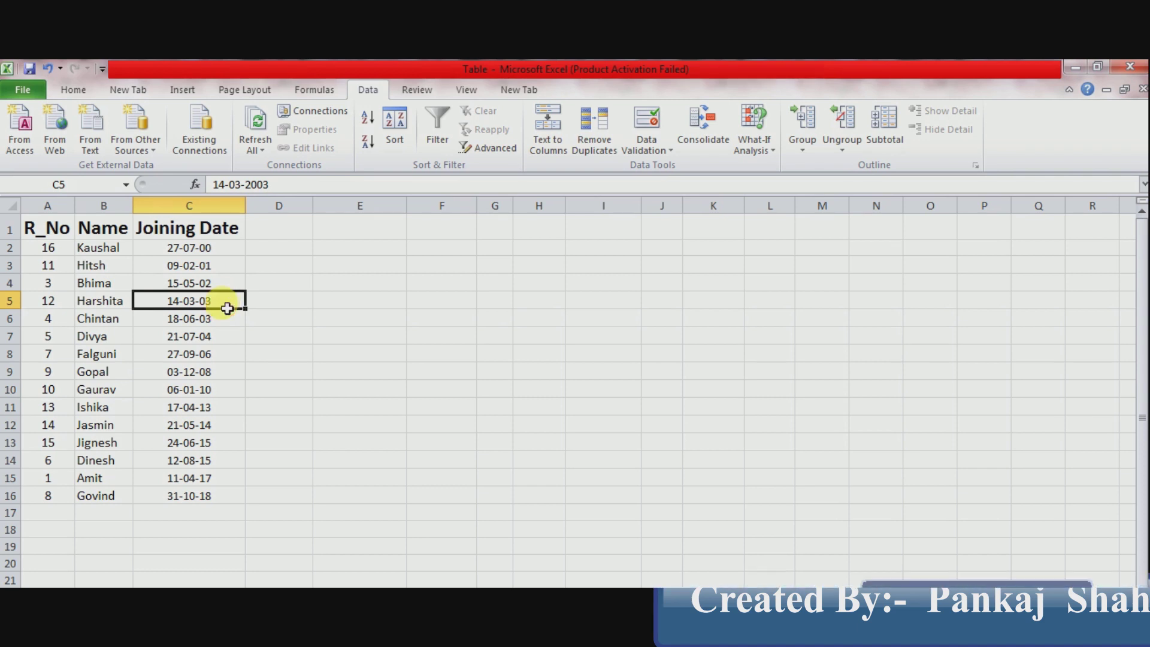
drag(227, 303, 227, 319)
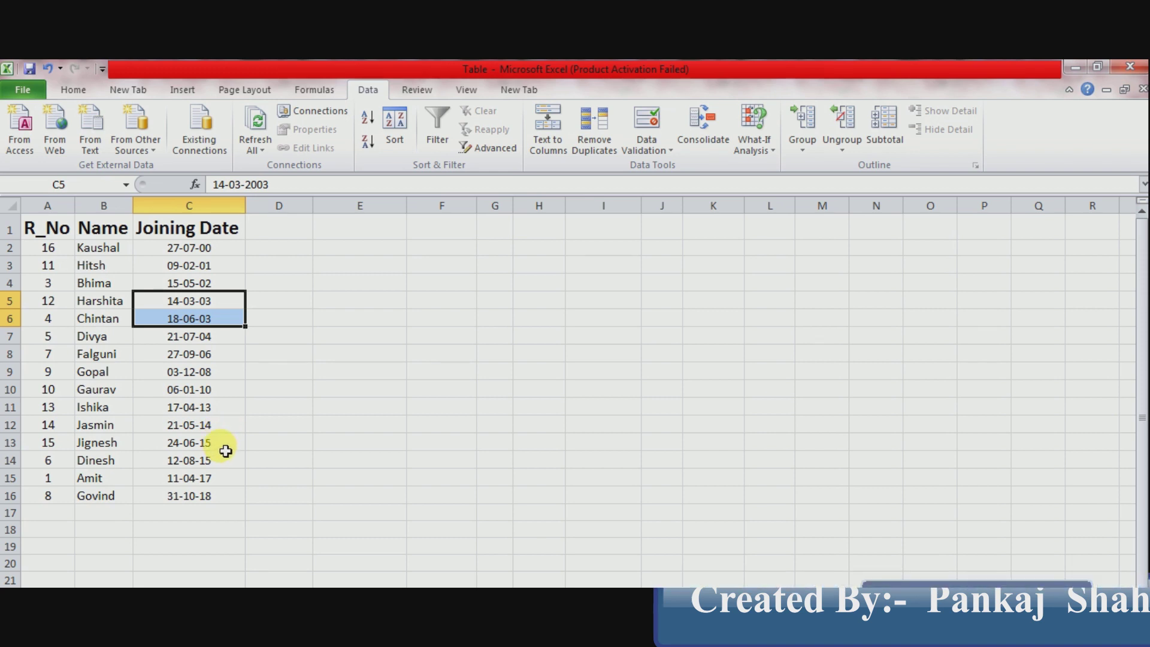
drag(221, 443, 225, 462)
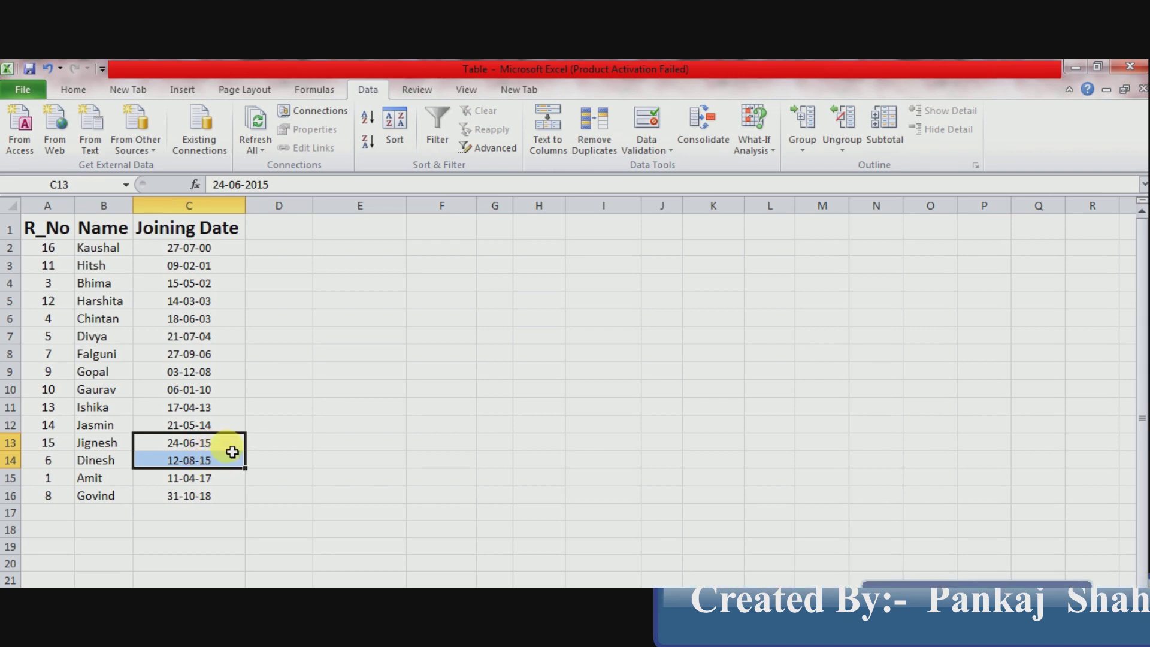
click(234, 408)
click(233, 336)
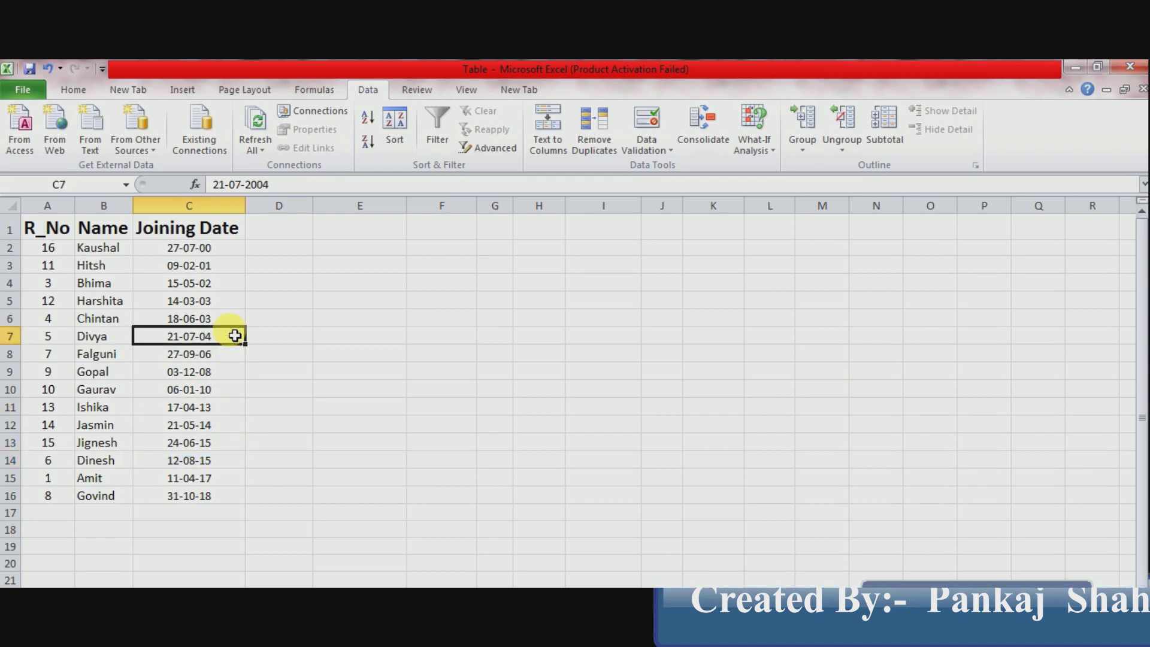
click(233, 301)
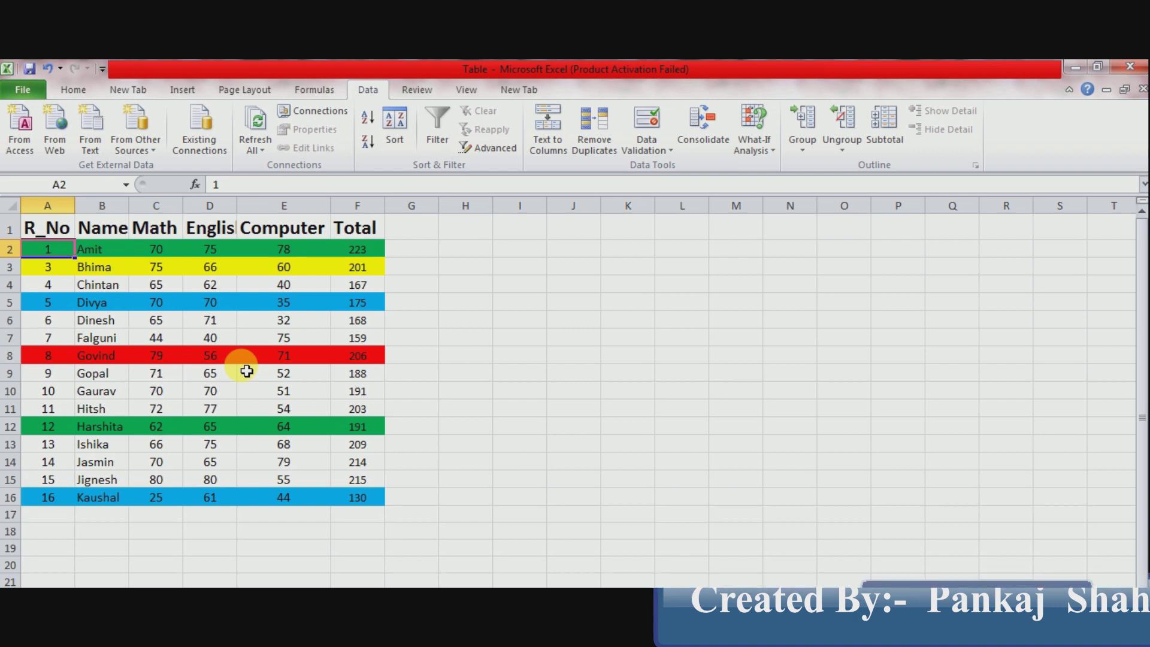
Auto-fit the width of column D so that it fits the English heading.
double_click(239, 205)
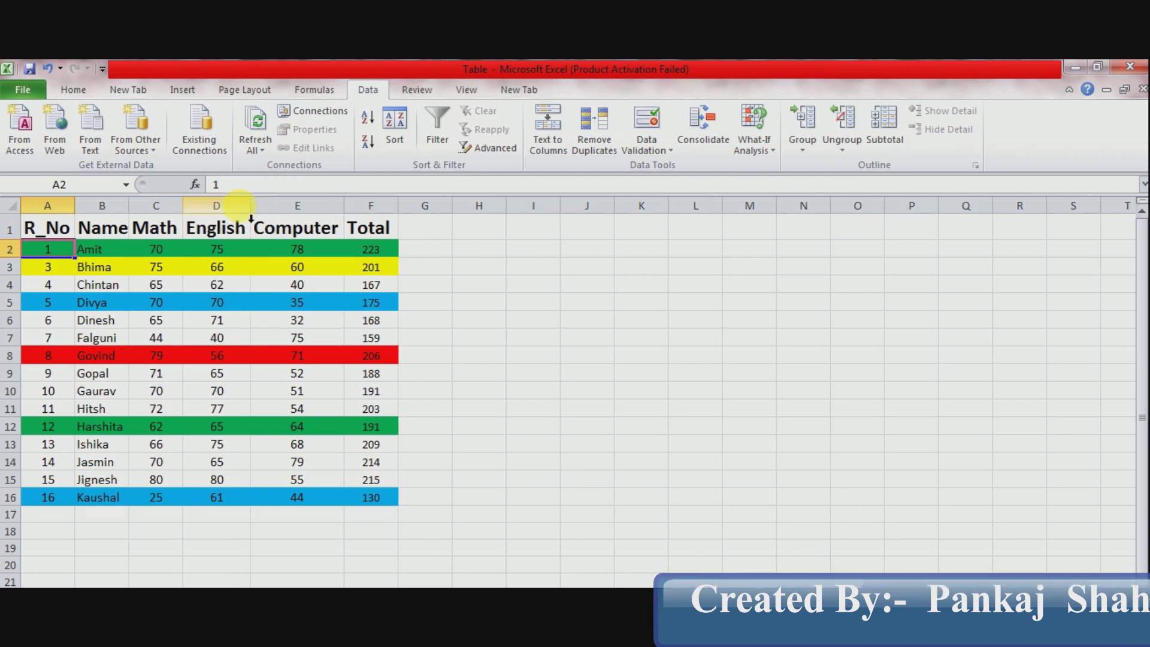
Set up a sort of the coloured marks table by the Computer column, based on Cell Color.
click(311, 273)
click(300, 286)
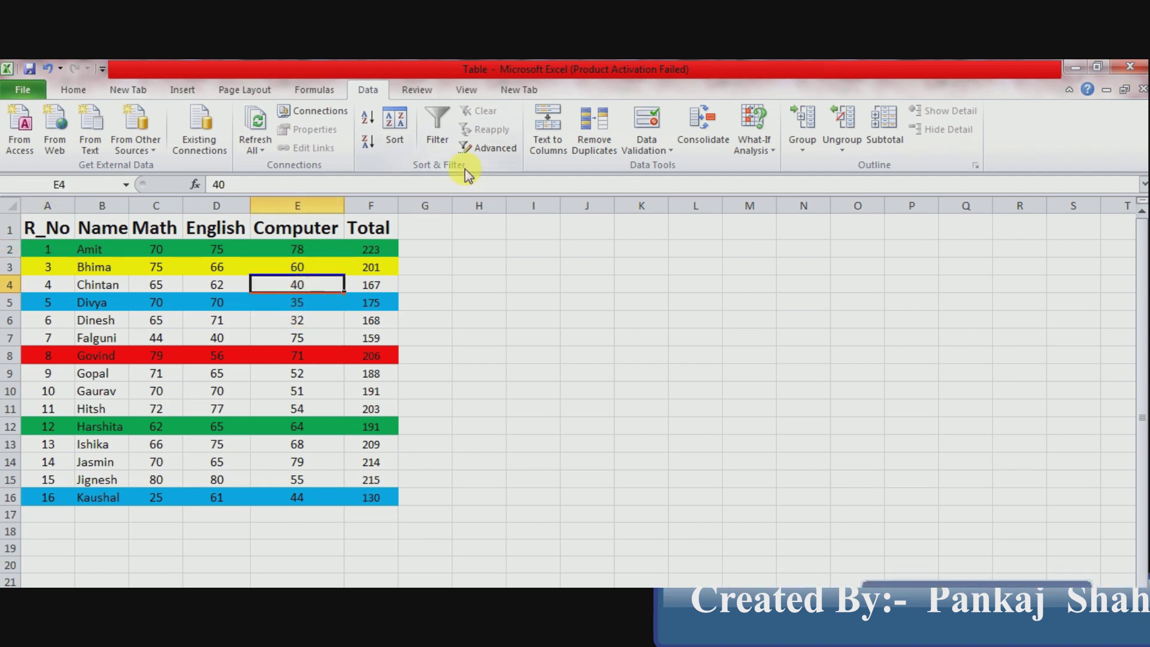
click(403, 148)
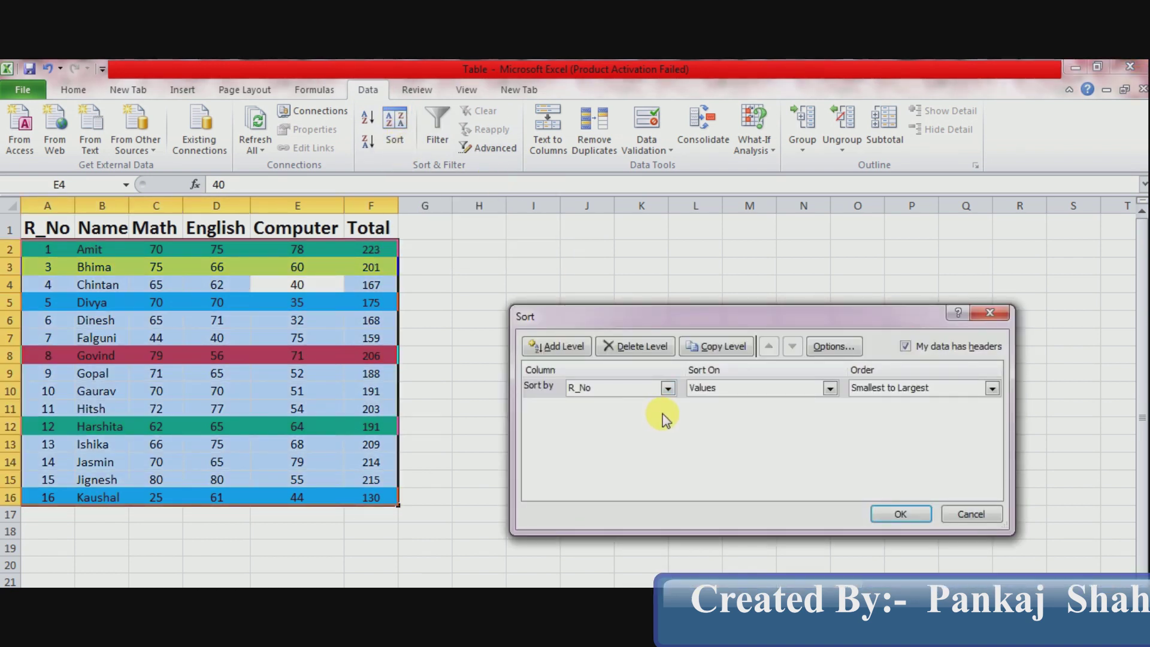
click(668, 389)
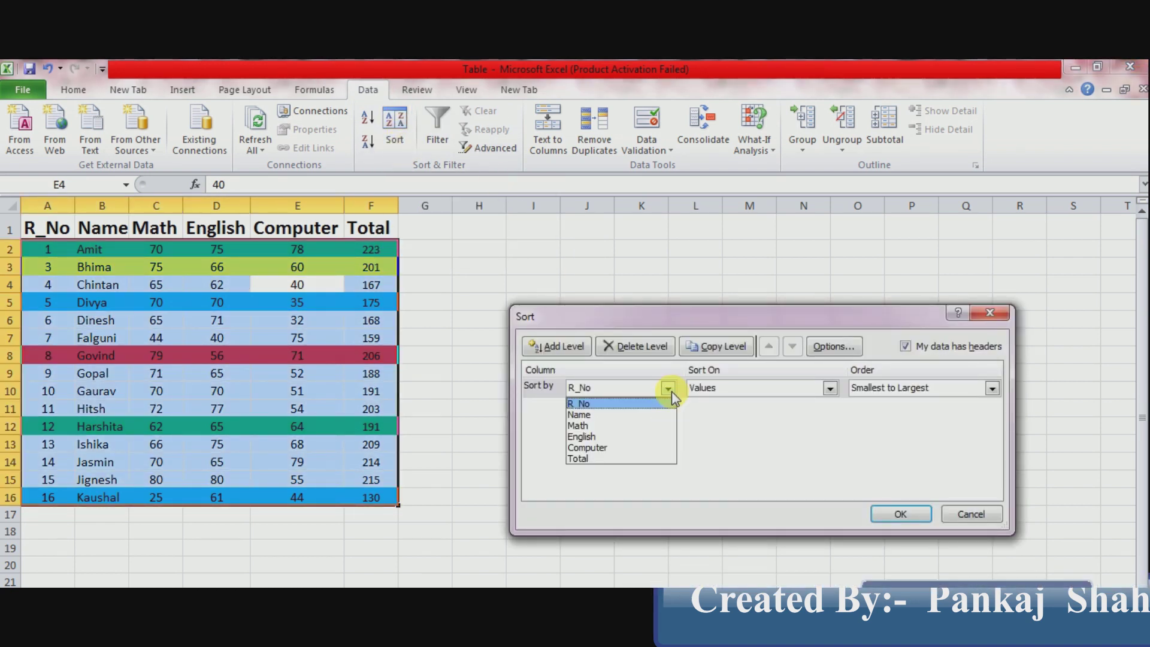
click(617, 448)
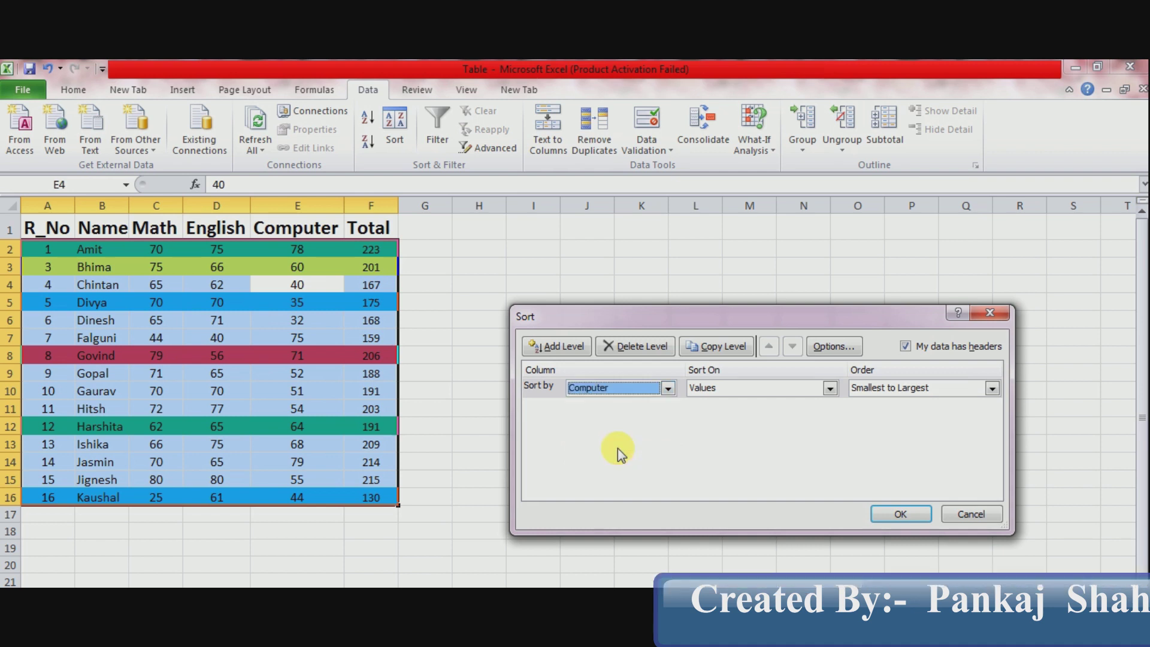
click(830, 390)
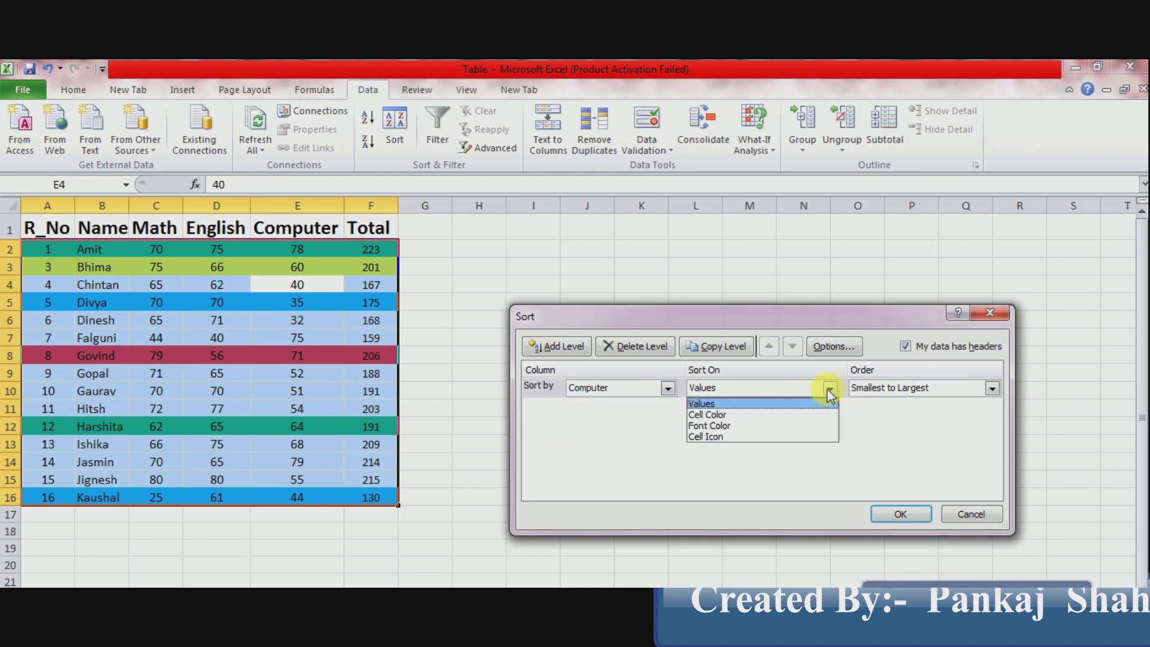
click(770, 416)
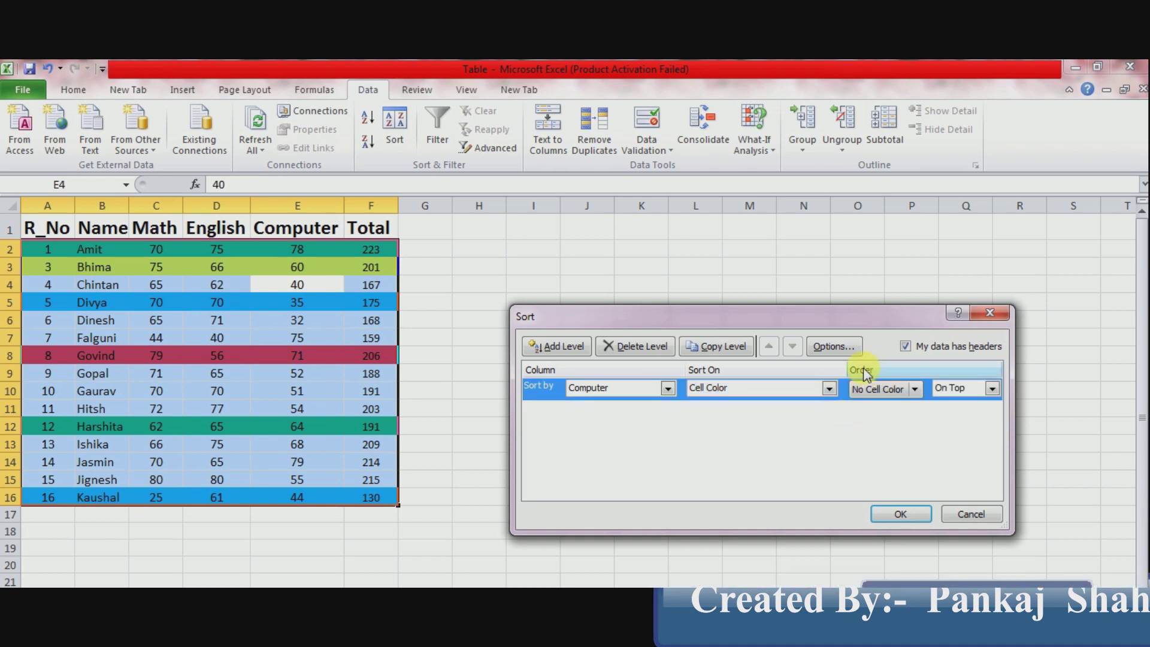
Set the sort order to the blue cell colour On Top and apply the sort to the coloured table.
click(920, 392)
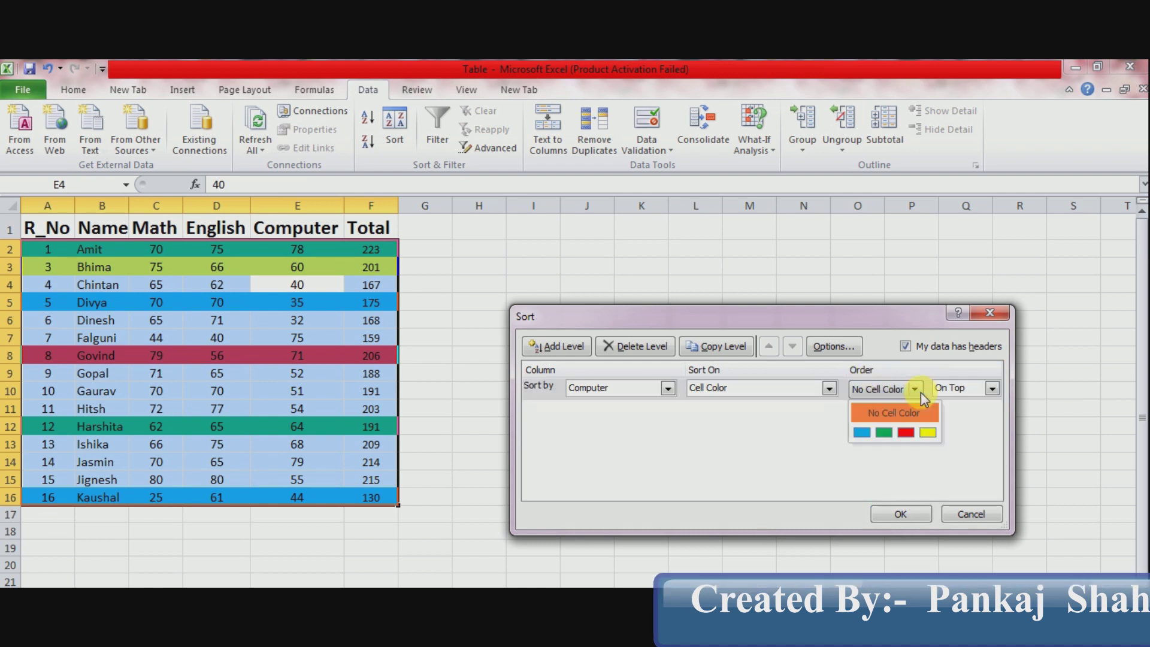
click(864, 437)
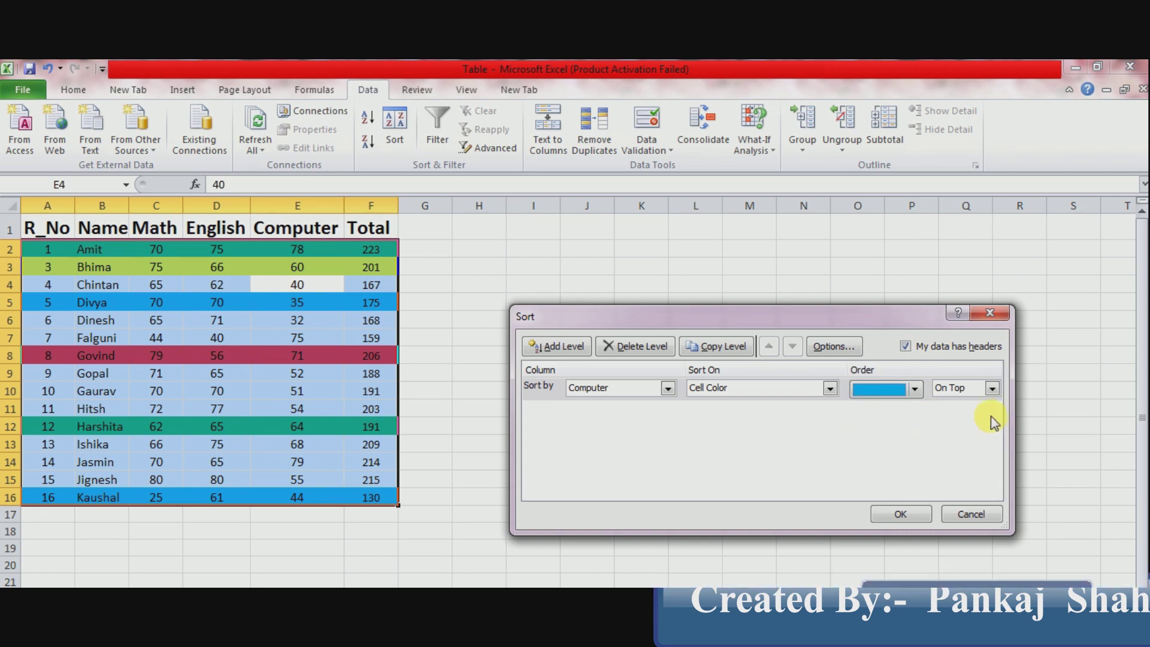
click(993, 389)
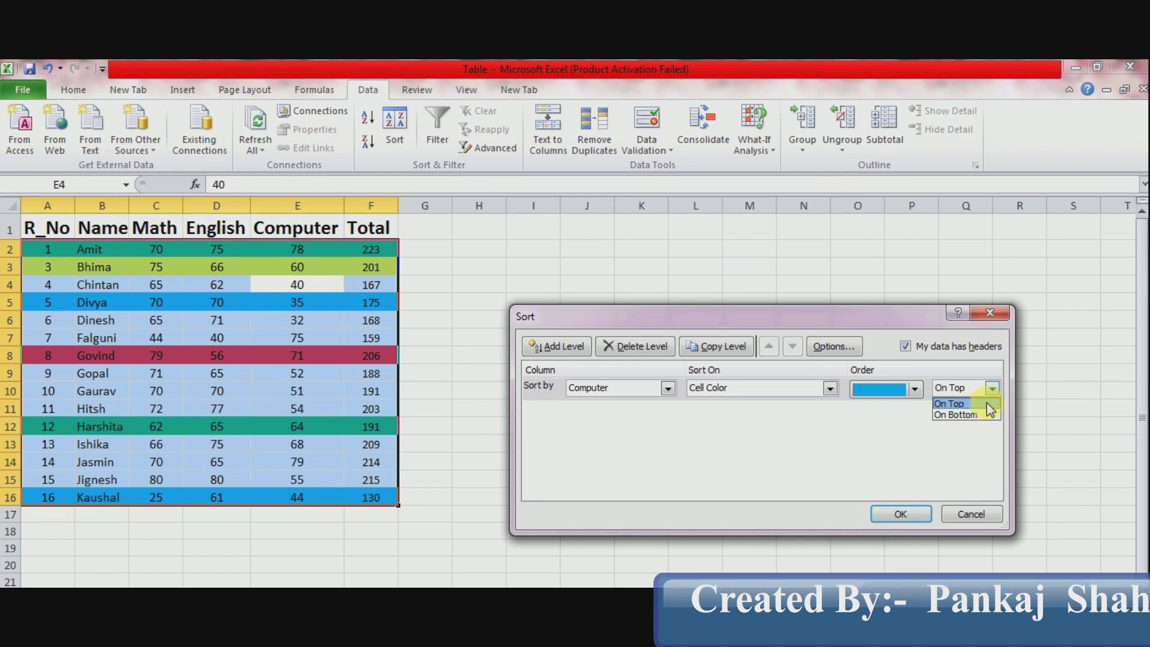
click(987, 403)
click(900, 514)
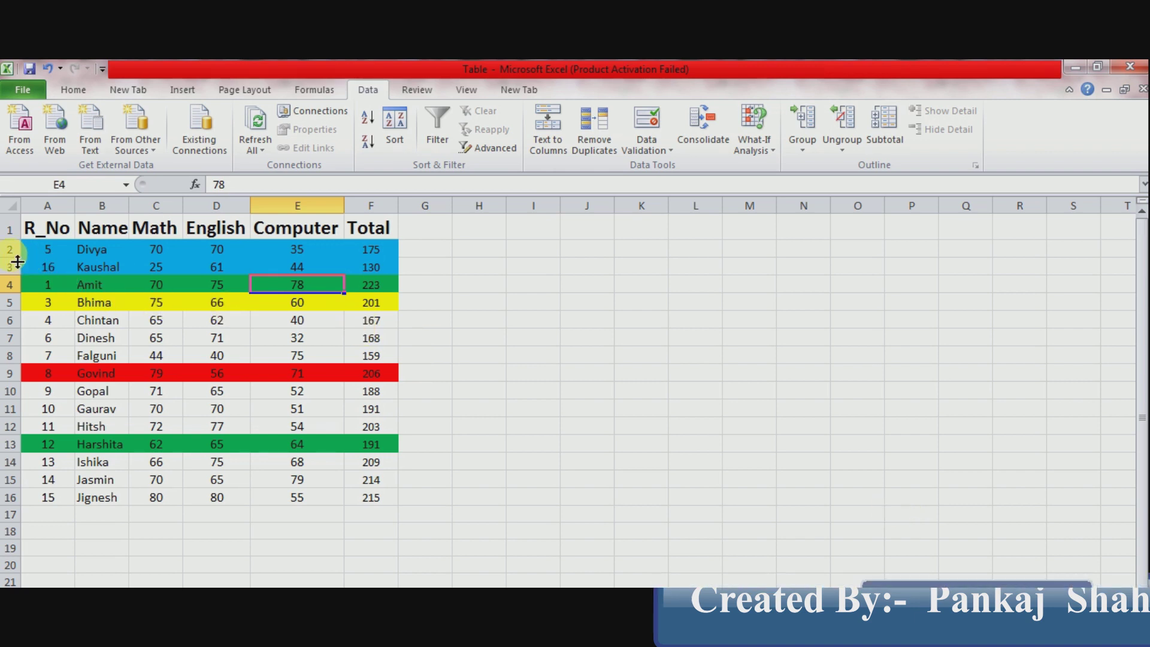
Examine the blue records in rows 2 and 3 of the colour-sorted table.
click(222, 255)
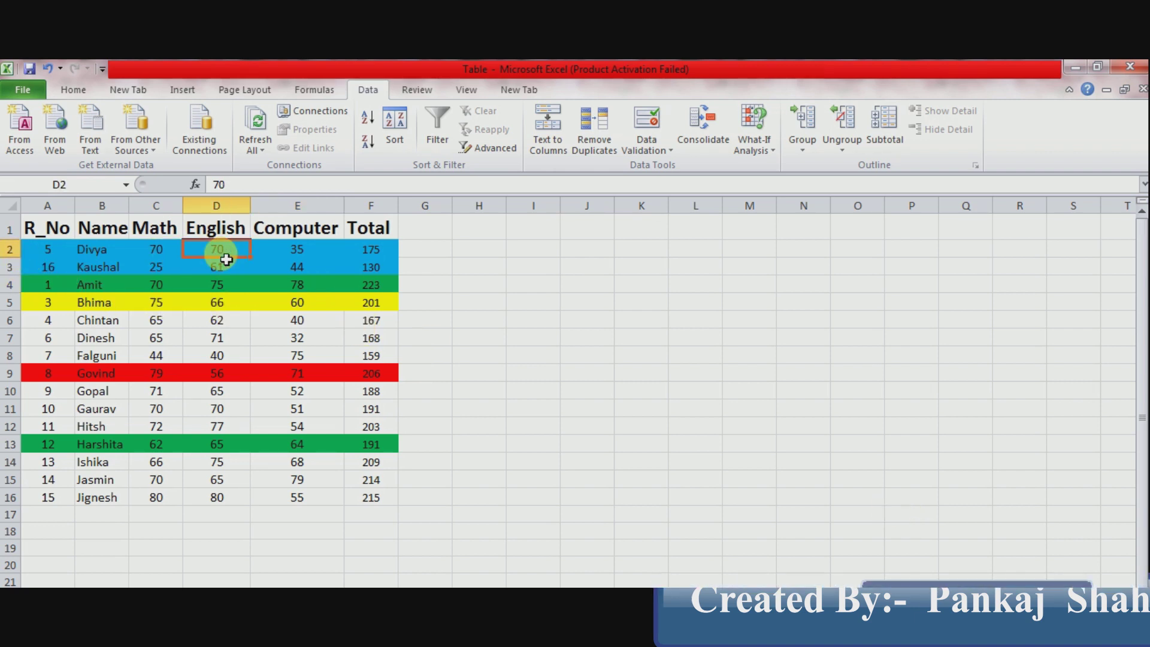
click(101, 267)
drag(18, 251, 24, 268)
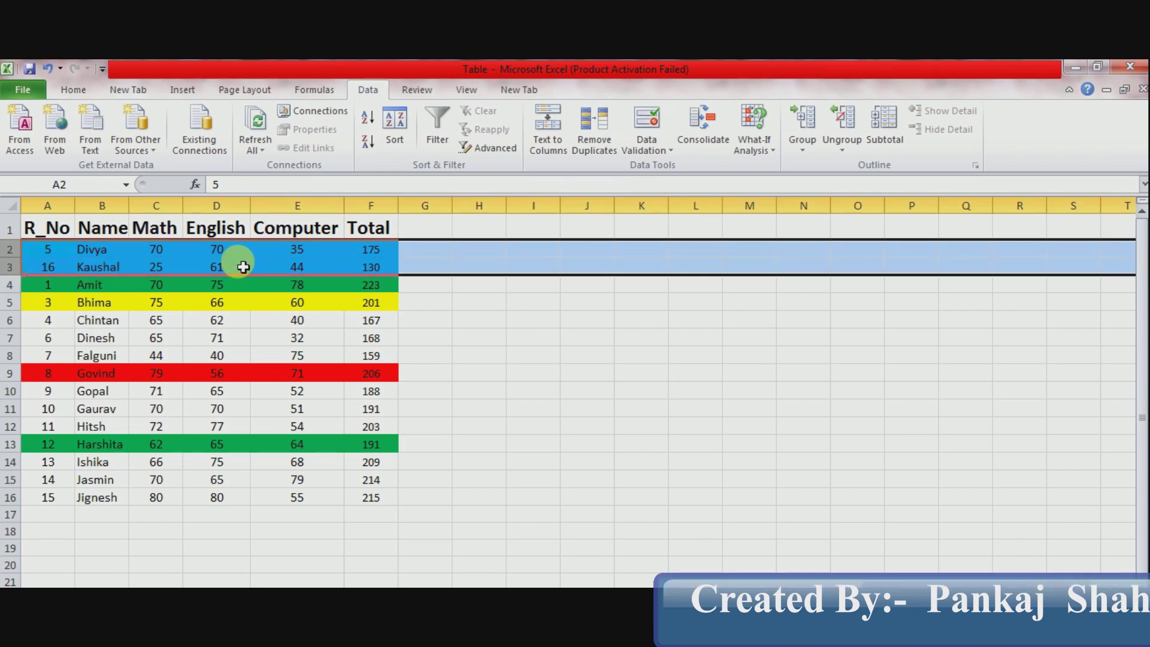
click(240, 267)
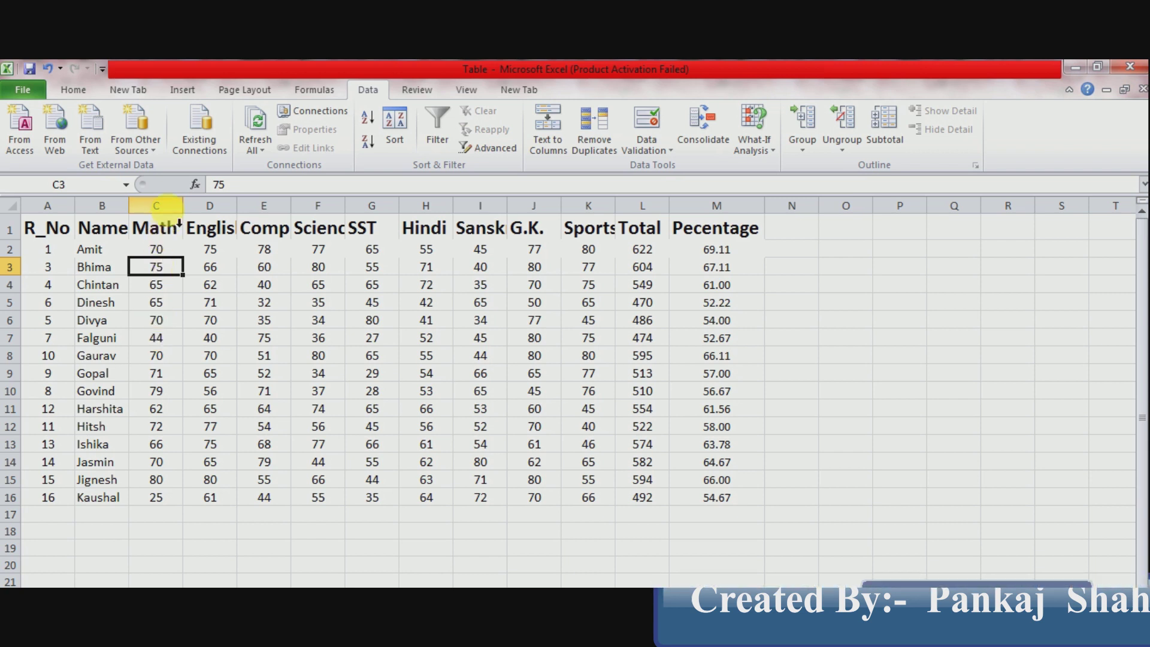
In the marks table that includes a Pecentage column, auto-fit column D to its English heading.
click(171, 207)
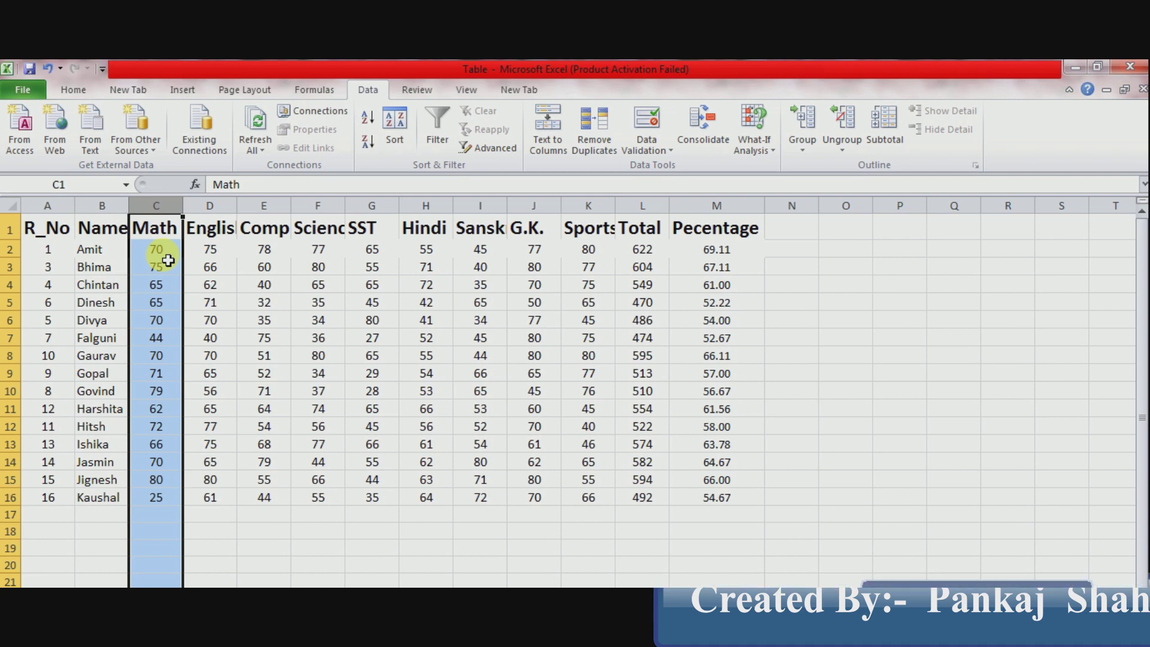
click(224, 209)
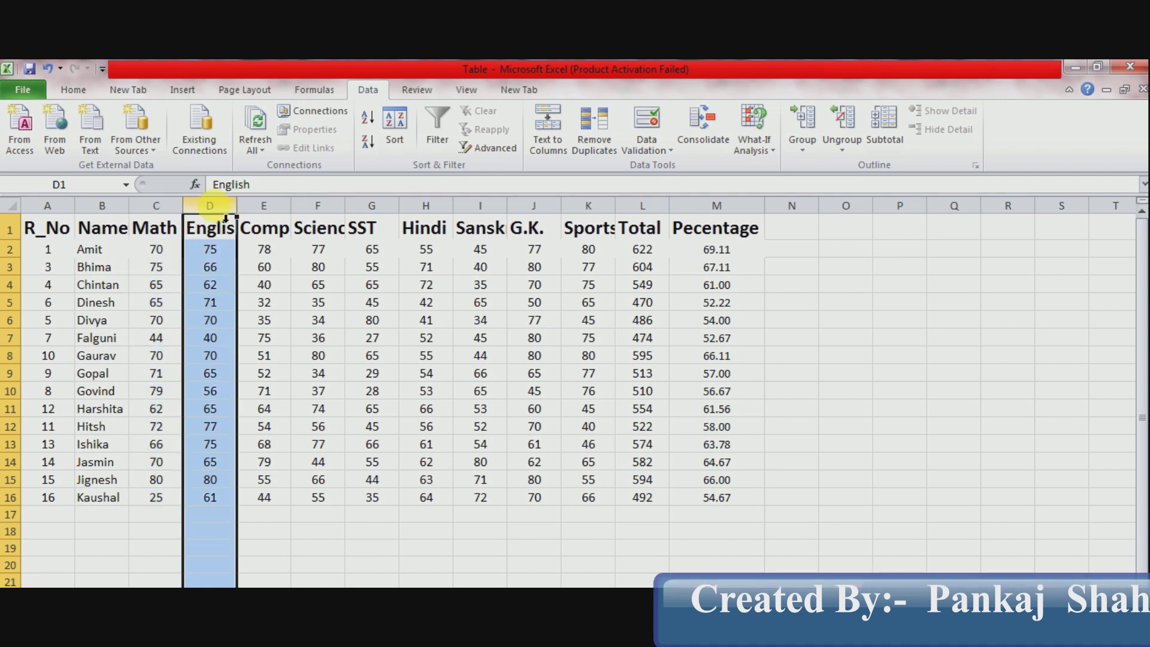
double_click(247, 212)
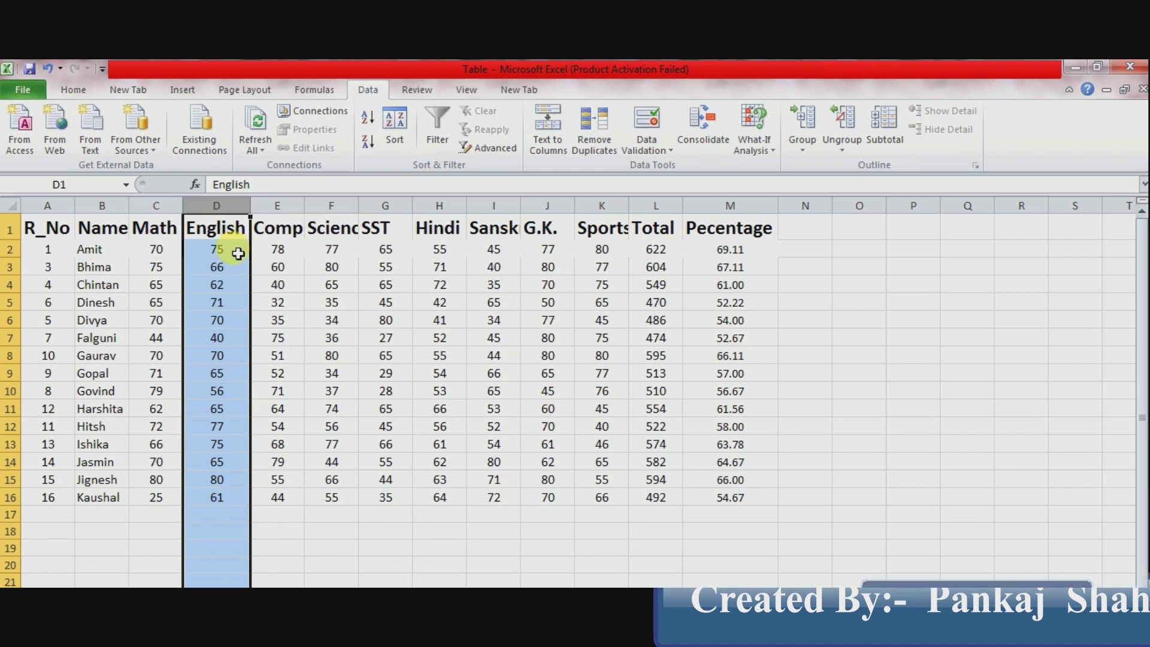
click(233, 286)
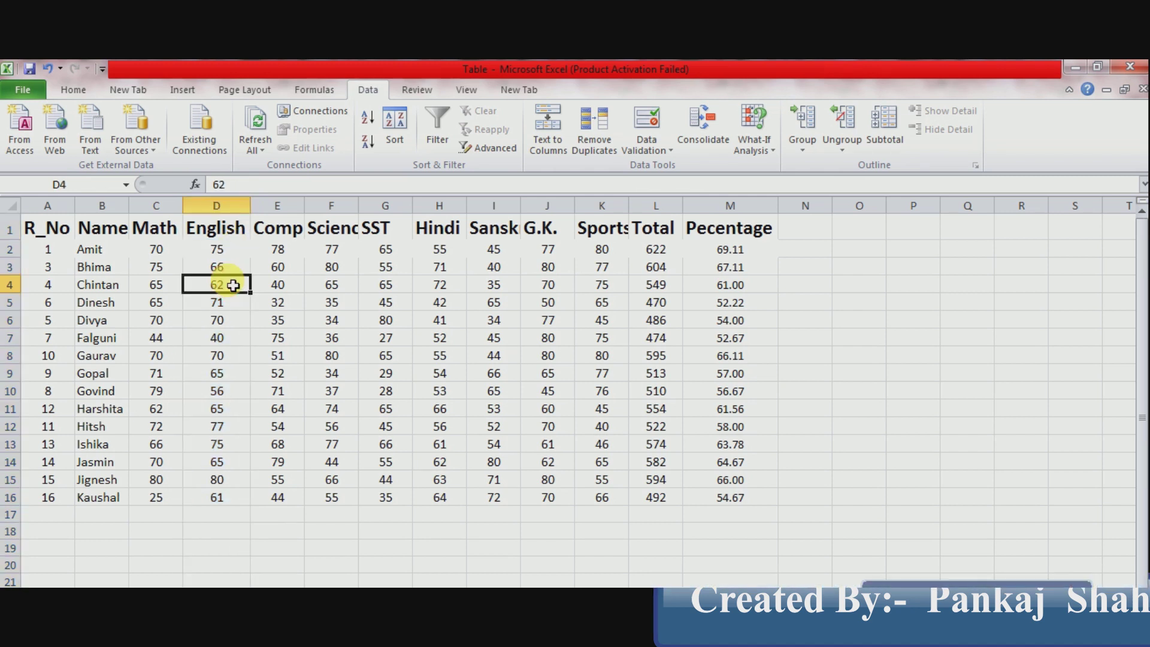
Set up the first sort level of the marks table by Math on Values, Smallest to Largest, with headers recognised.
click(166, 292)
click(166, 319)
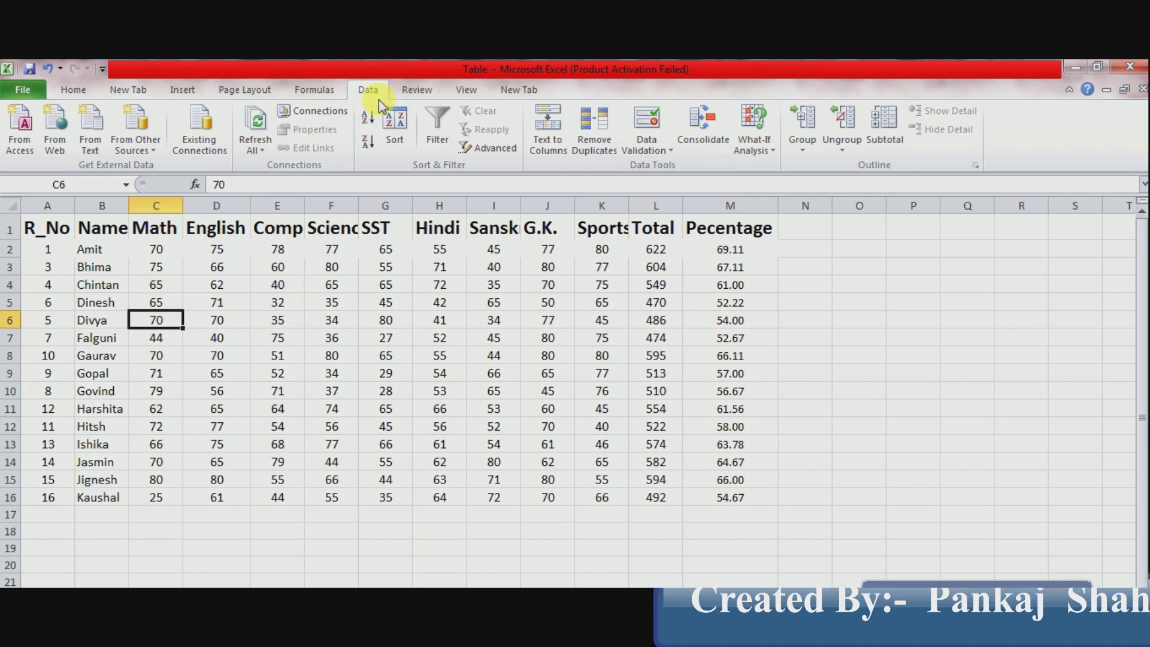
click(395, 134)
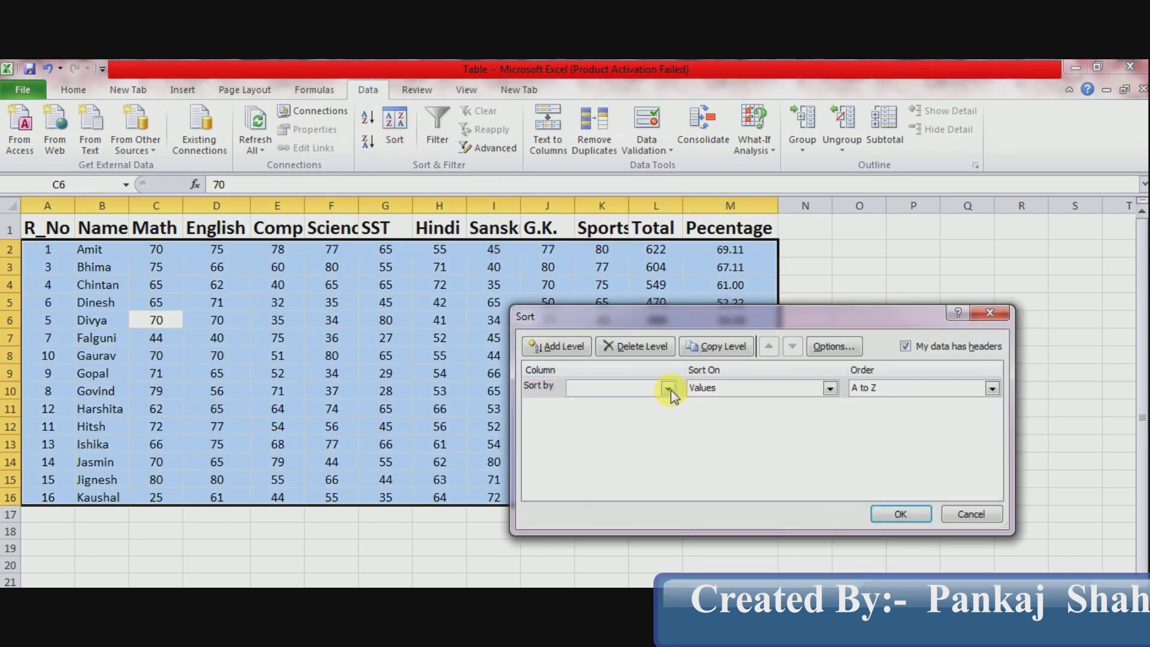
click(668, 390)
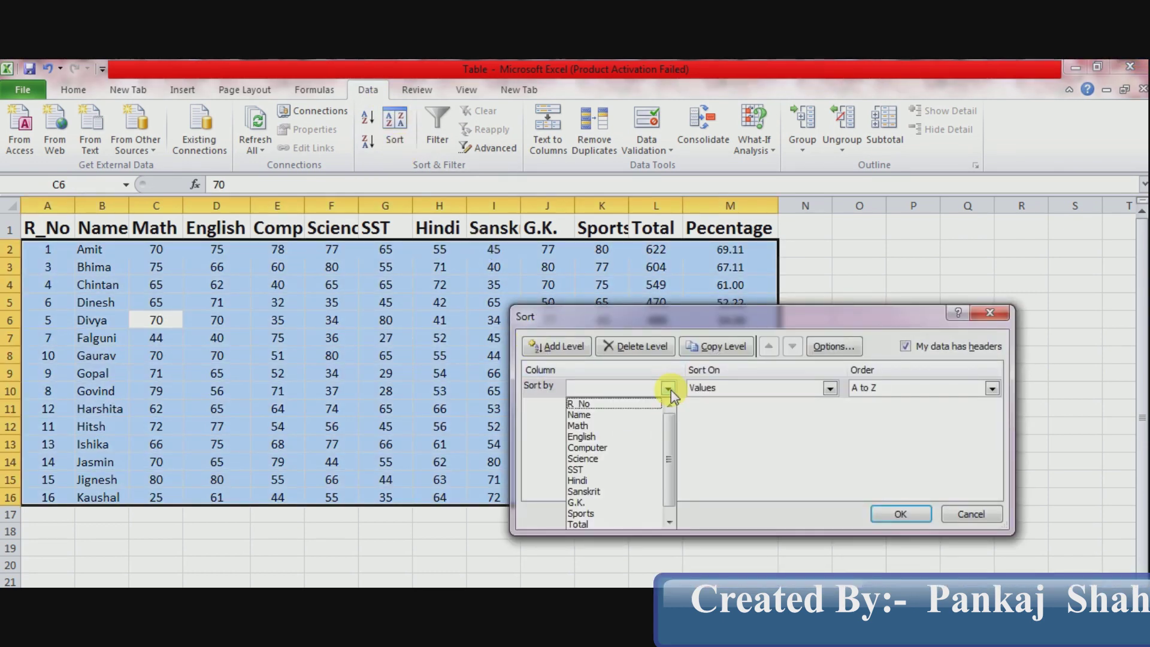
click(642, 426)
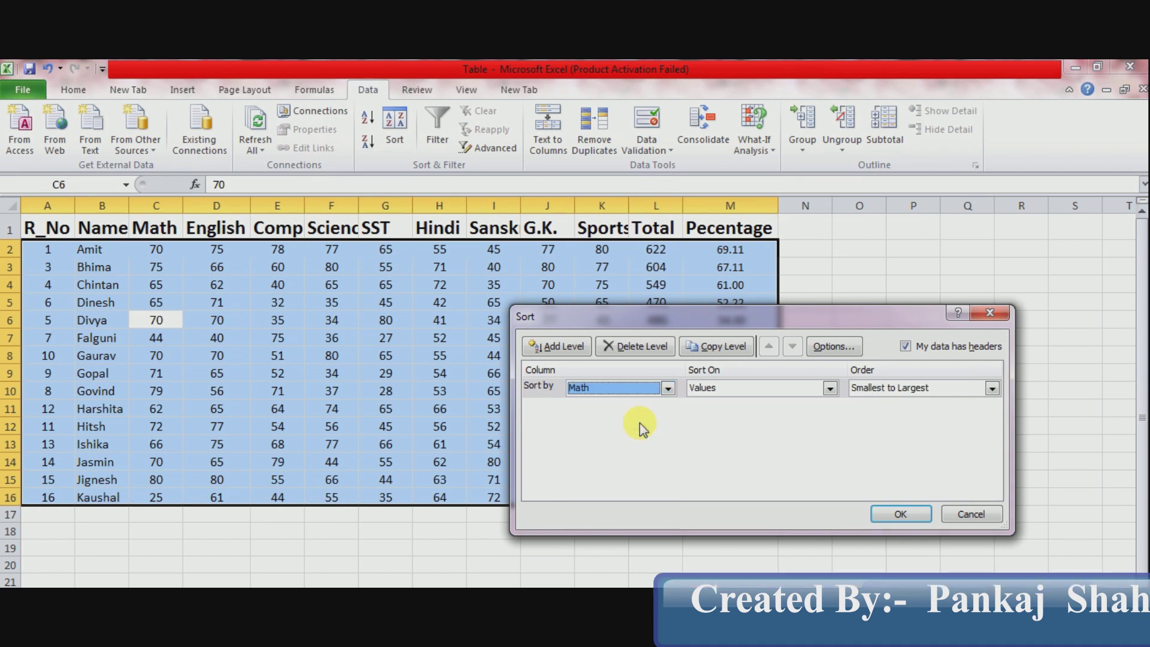
click(830, 389)
click(830, 389)
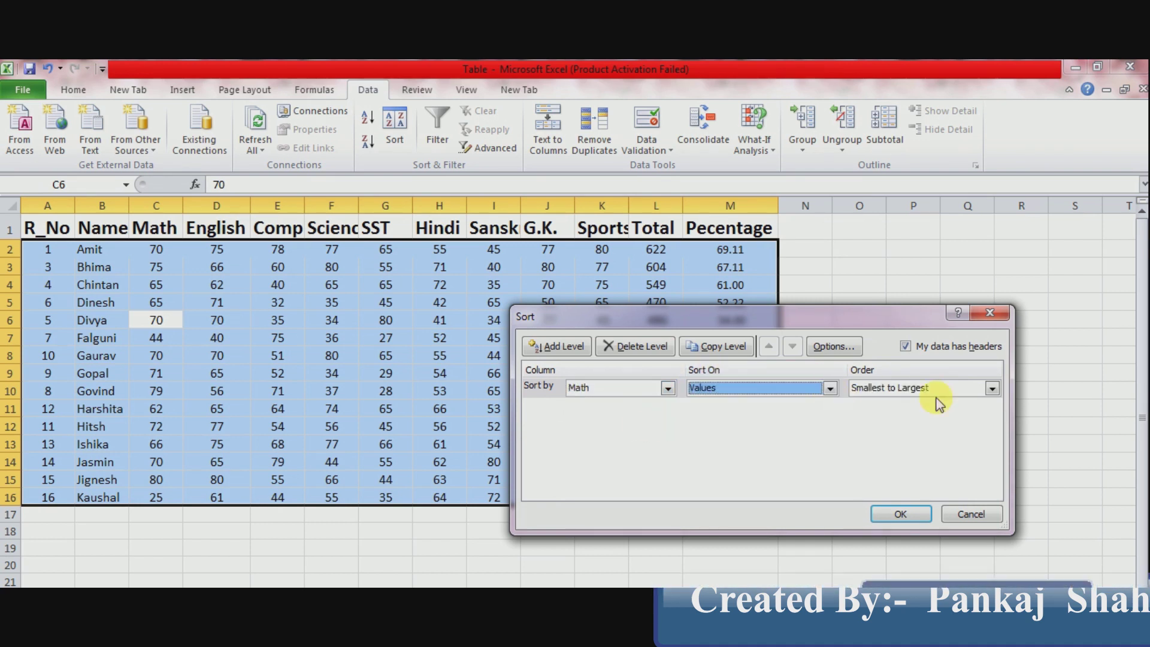
click(992, 390)
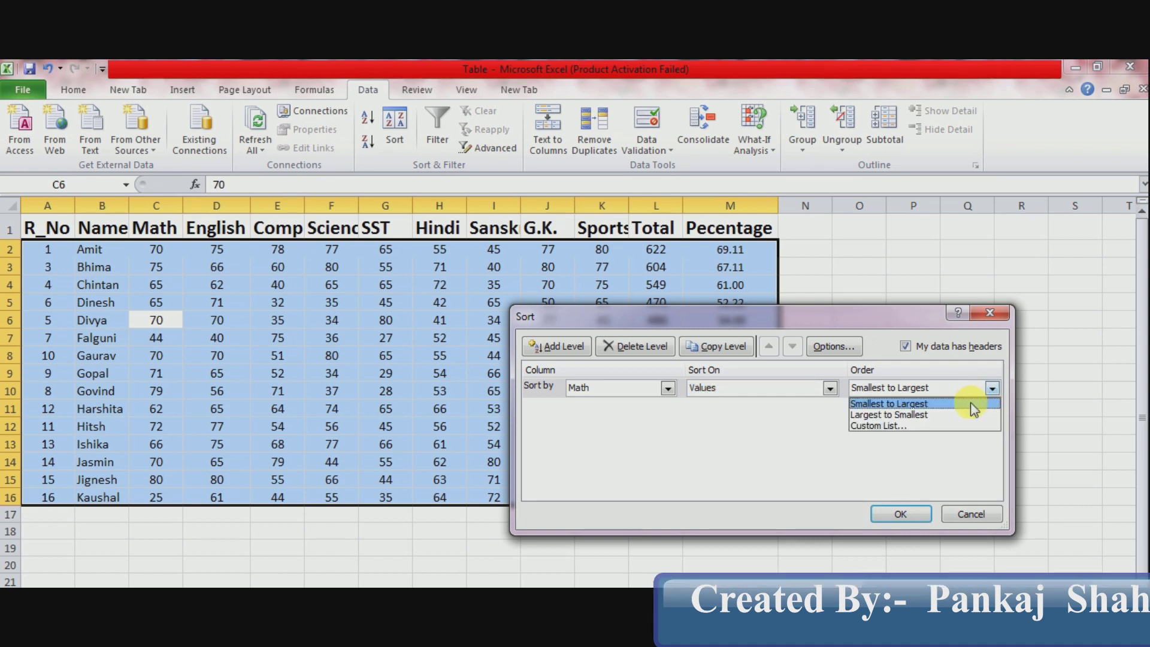
click(967, 404)
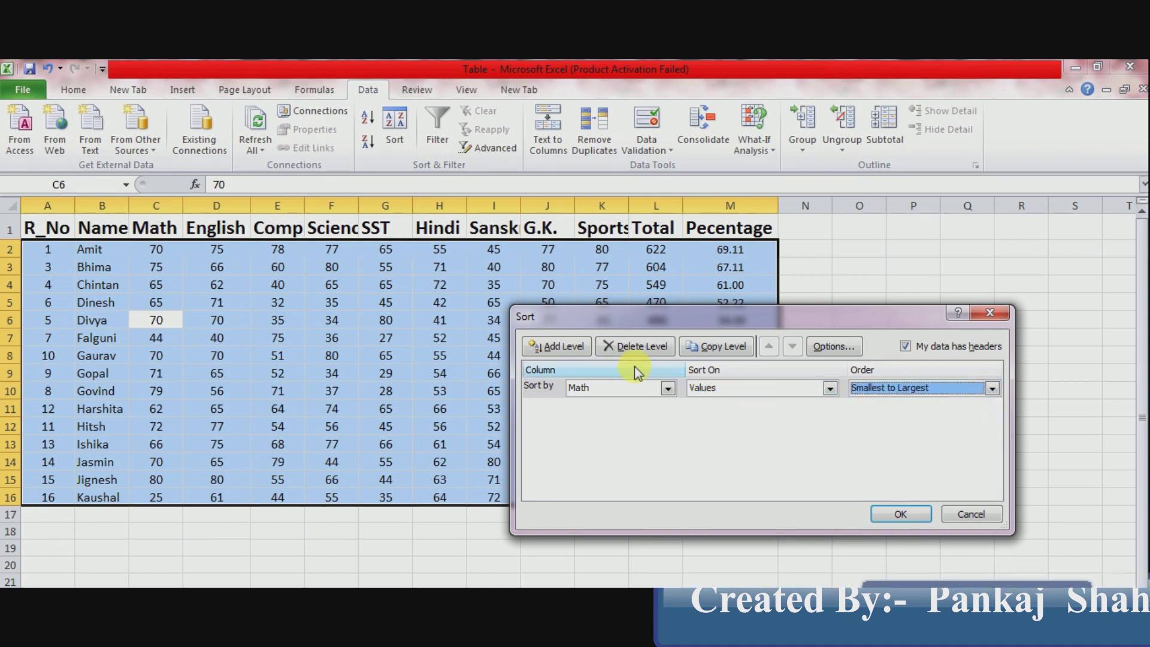
Add a second sort level by English on Values, Largest to Smallest, and apply the two-level sort.
click(578, 351)
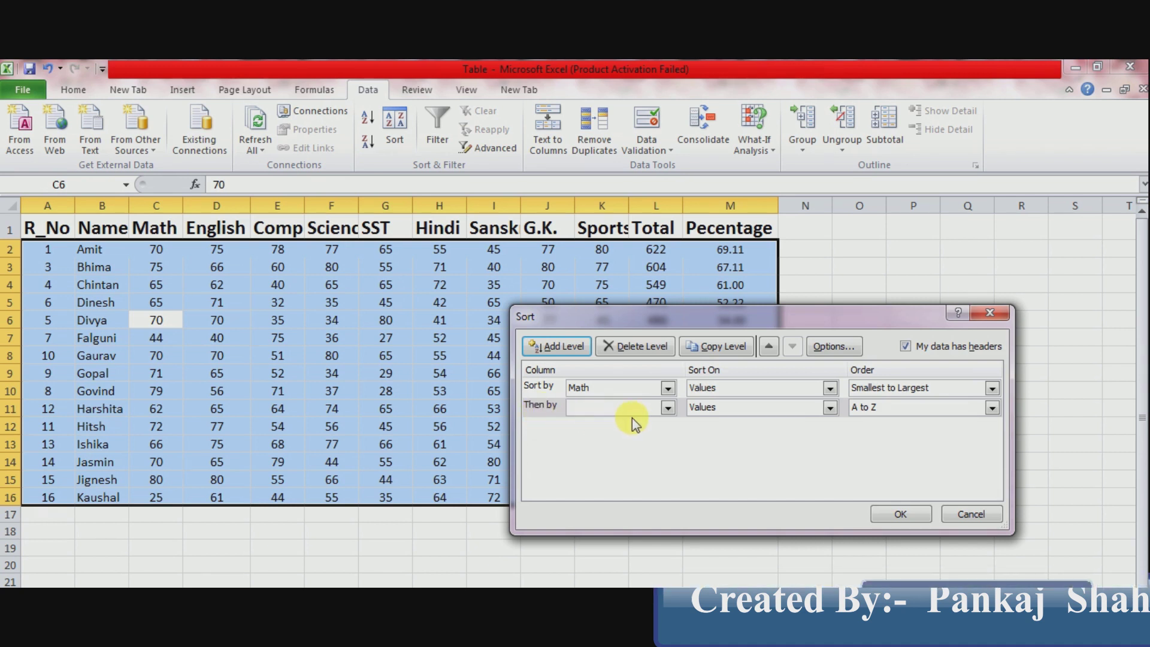
click(669, 407)
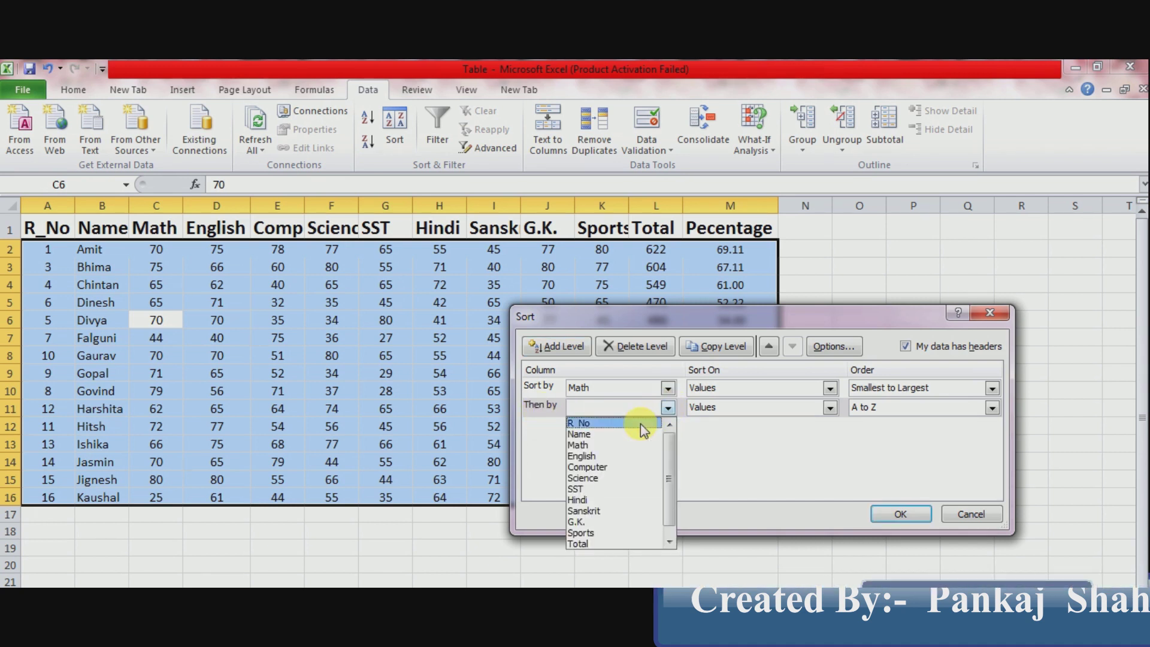
click(619, 455)
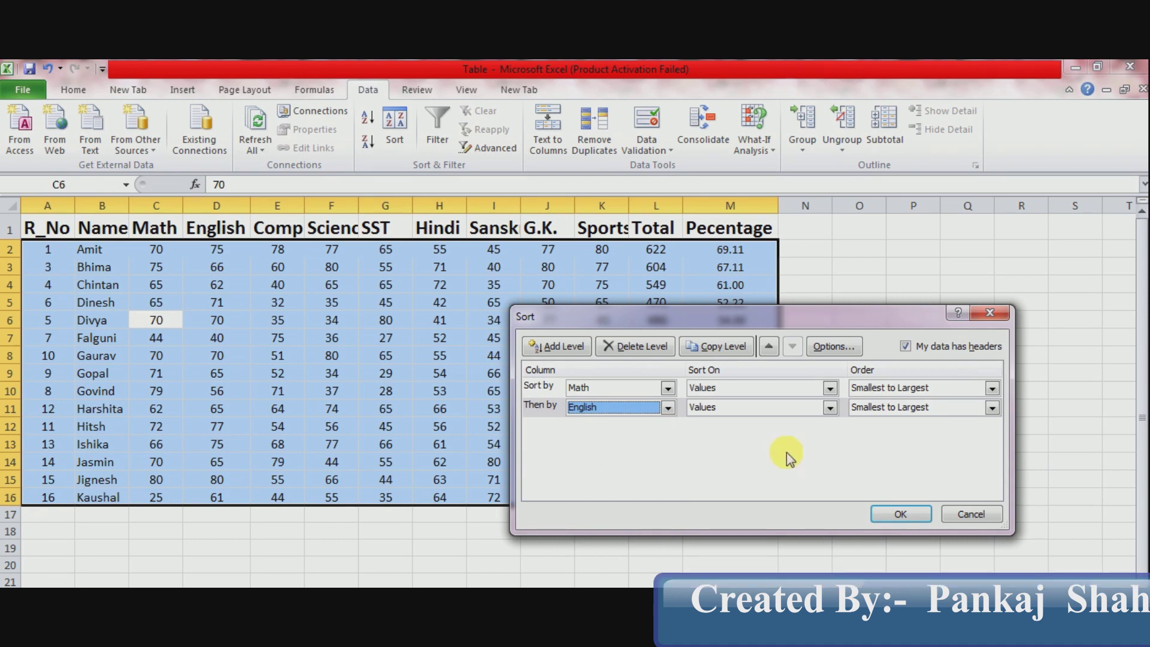
click(830, 408)
click(831, 408)
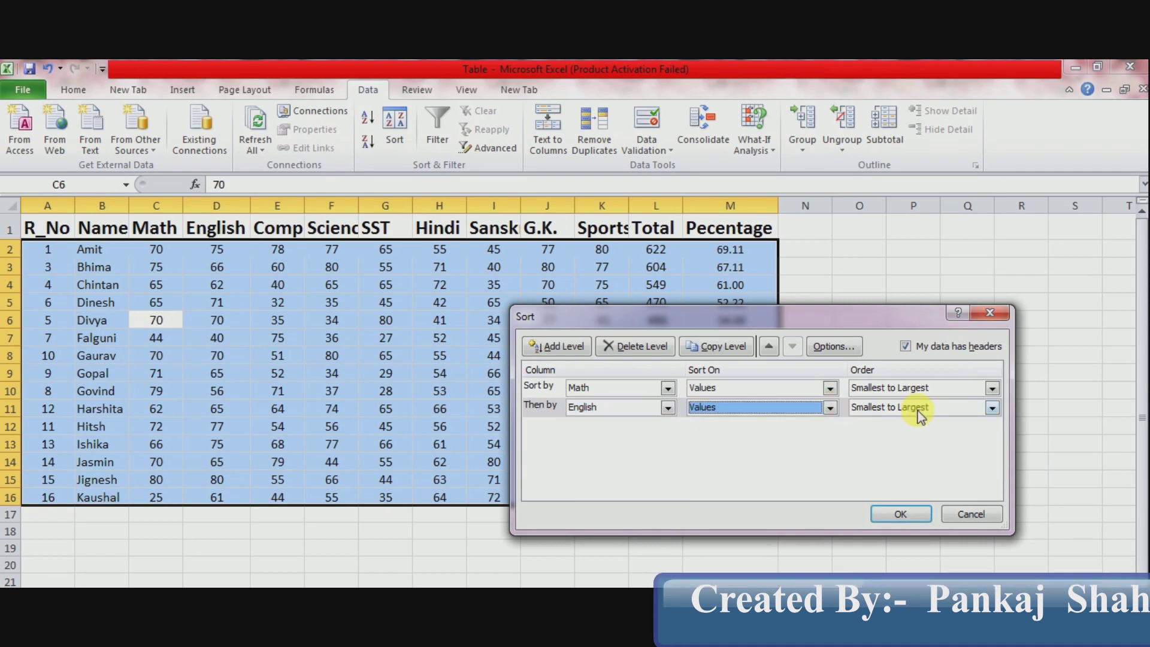
click(992, 408)
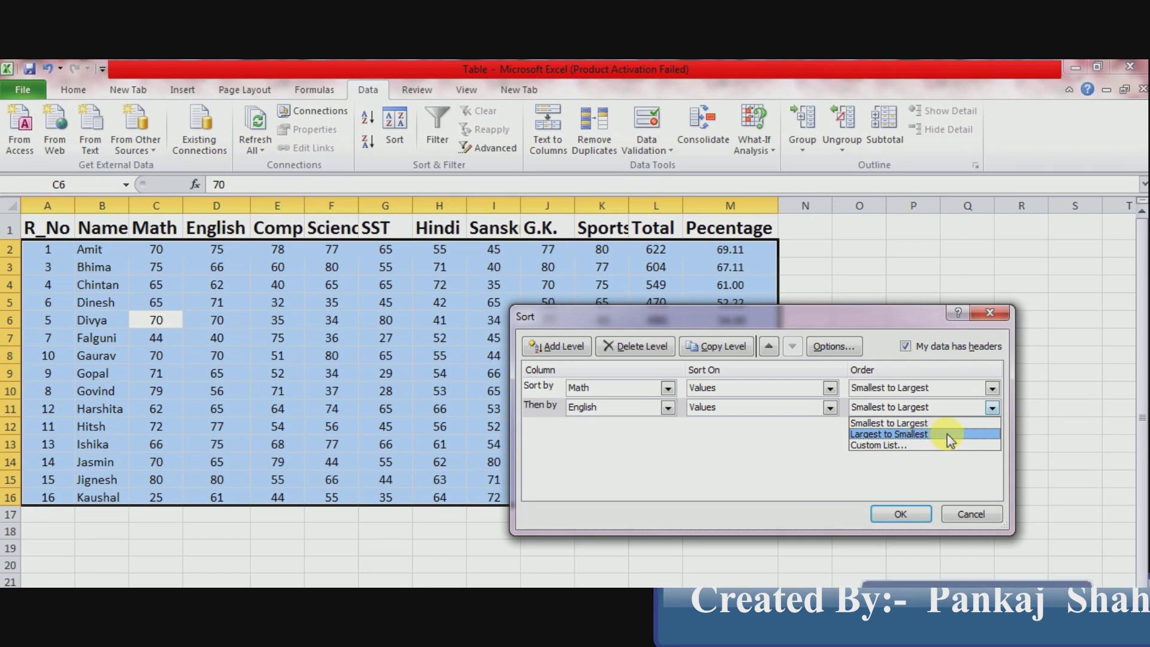
click(948, 433)
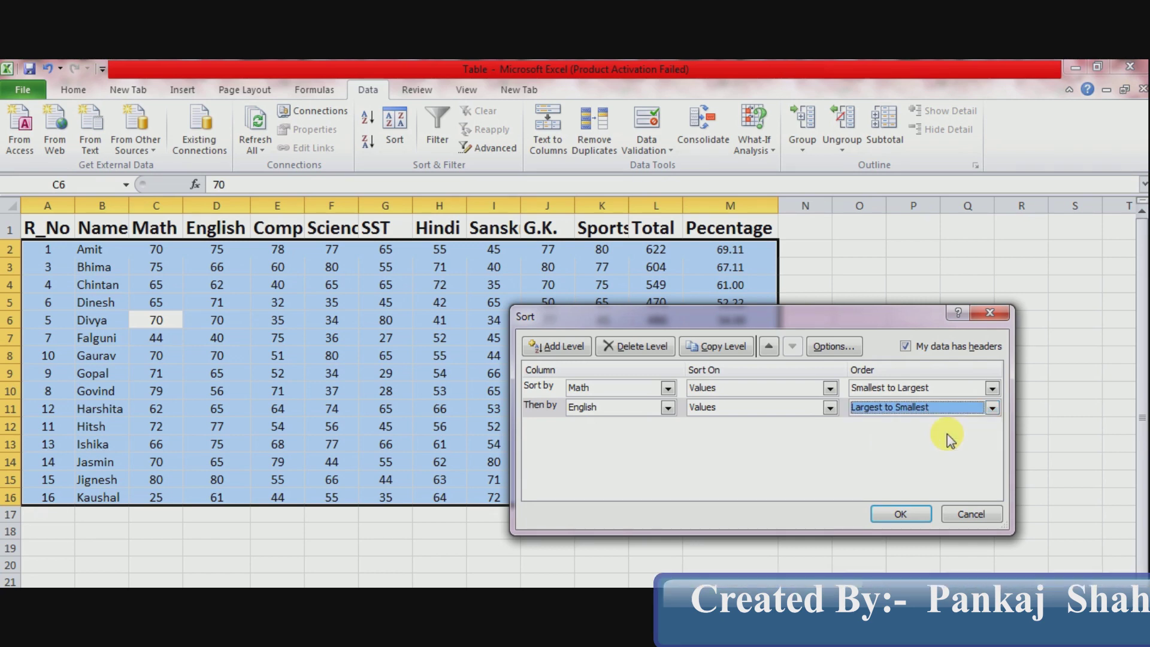
click(901, 513)
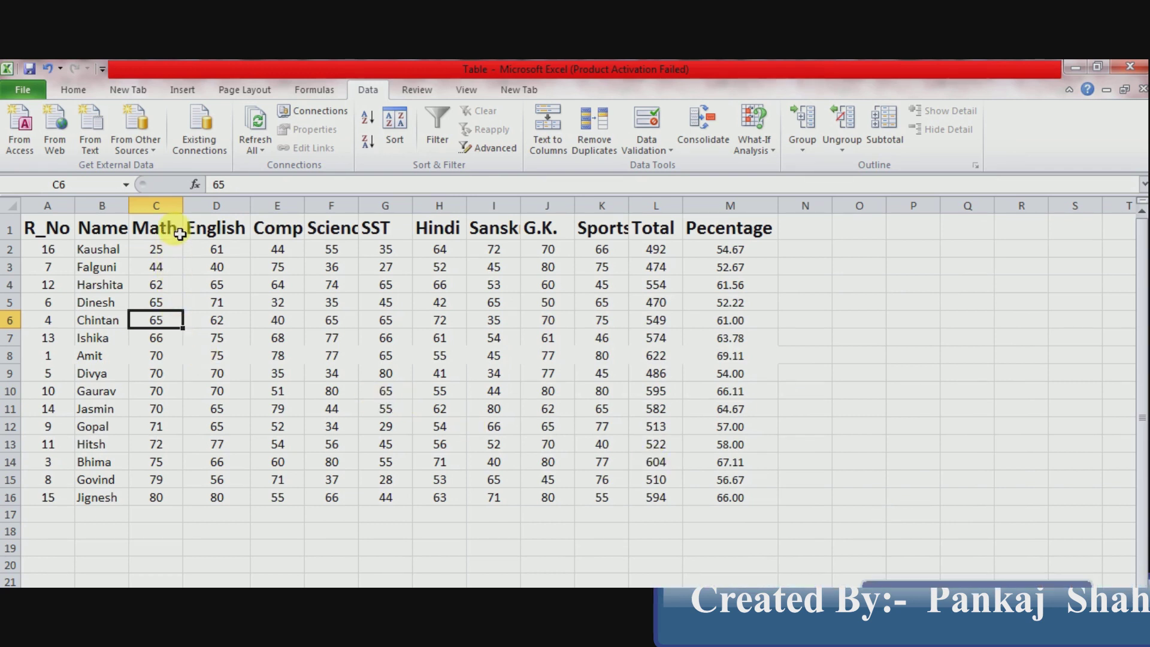
Examine the Math order from C2 to C16 and compare the tied Math marks with their English marks in B5:D6.
click(177, 305)
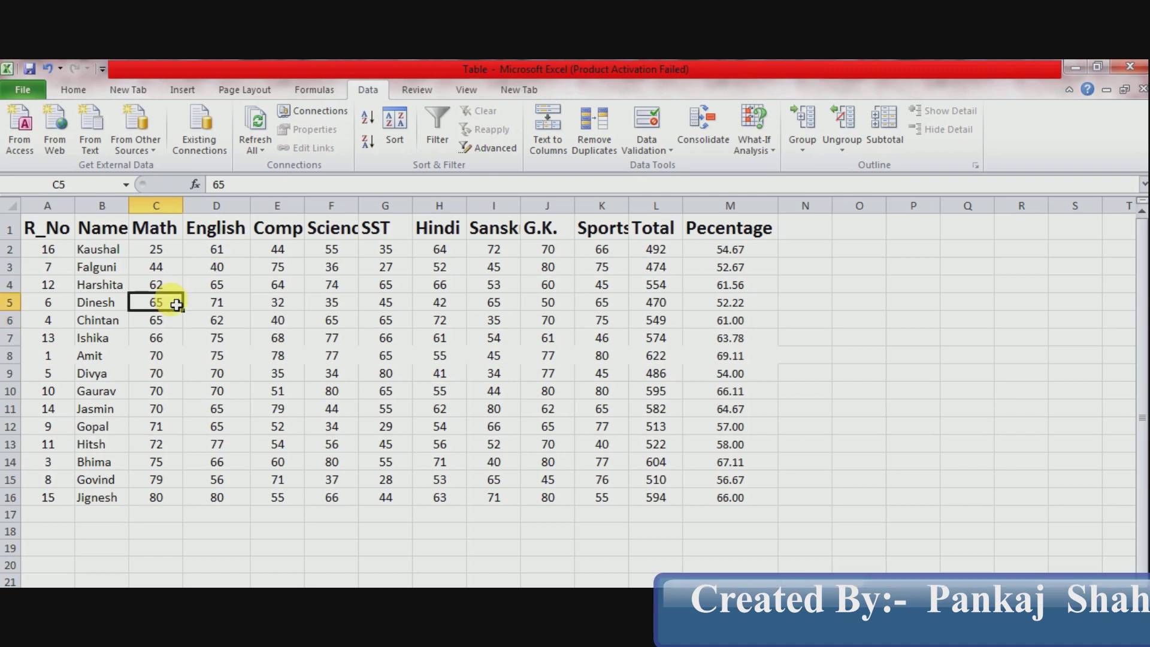
click(167, 250)
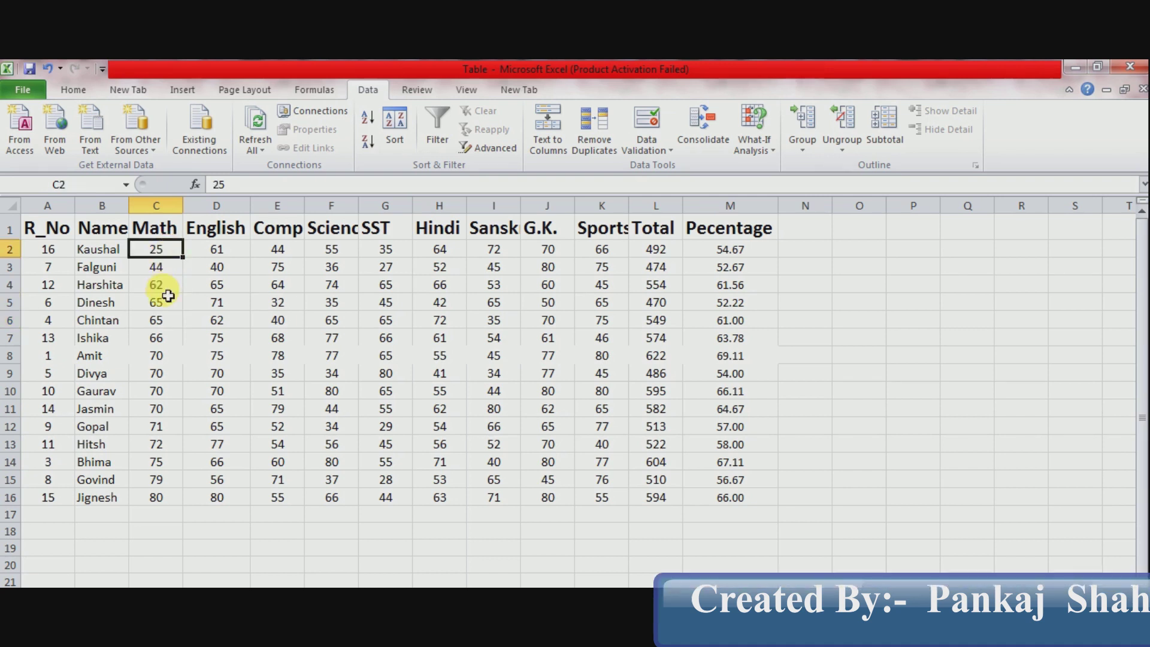
click(170, 505)
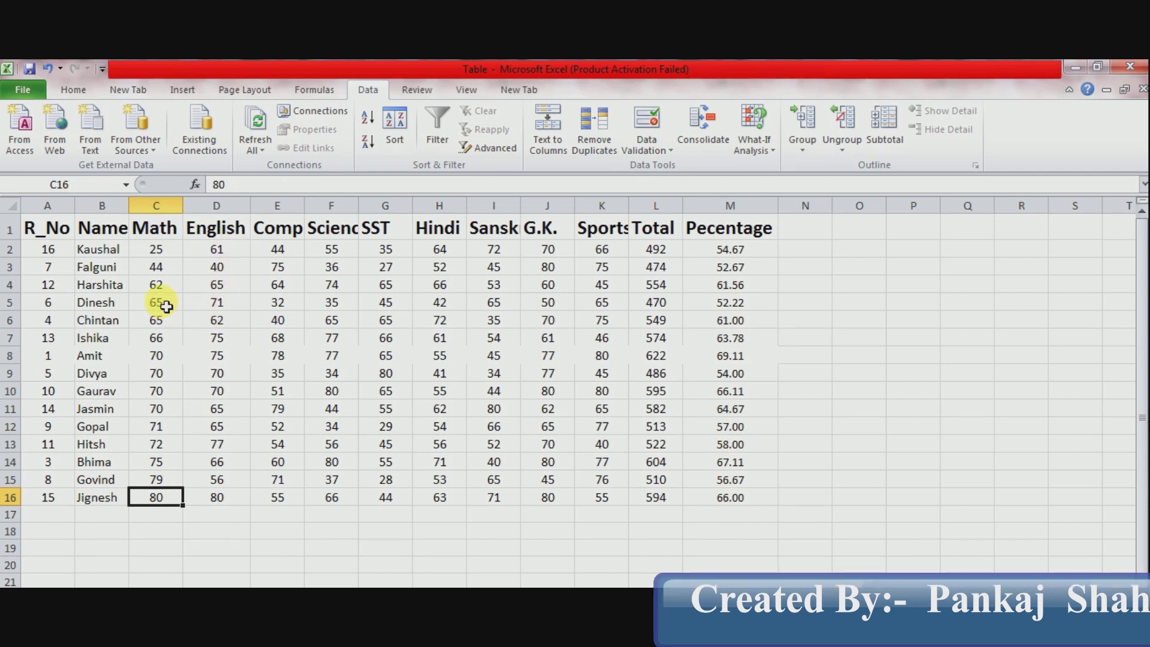
drag(81, 302, 210, 318)
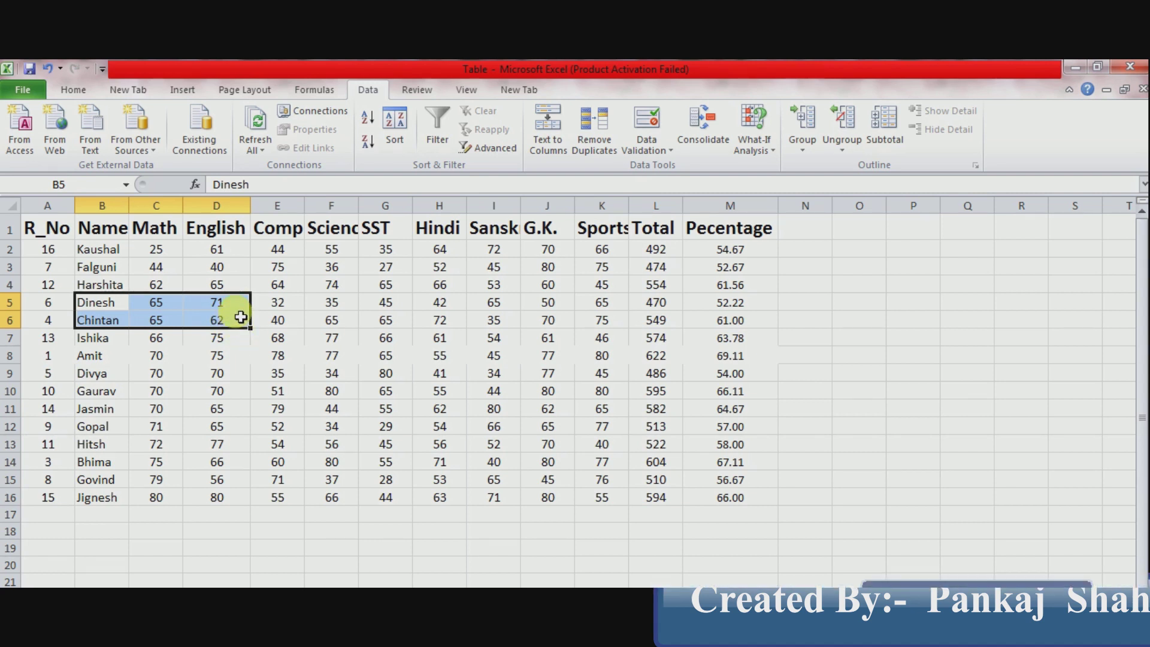
Compare the tied Math marks with their English marks in B8:D11, then review both sorted columns across C2:D16.
click(114, 361)
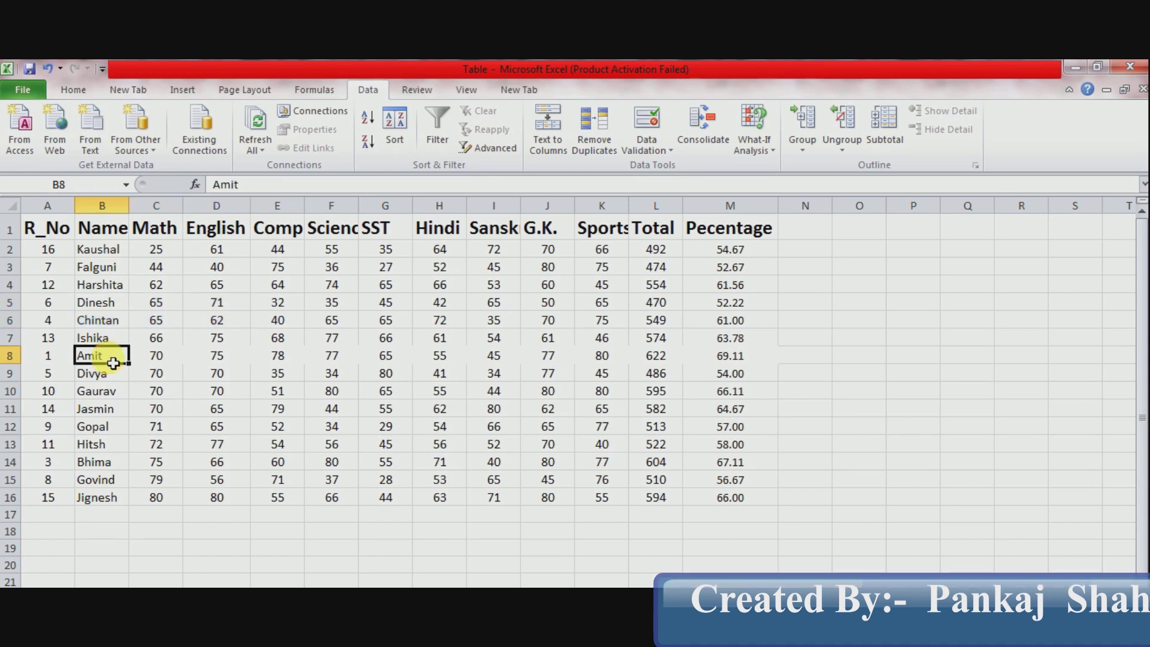
drag(113, 362, 202, 413)
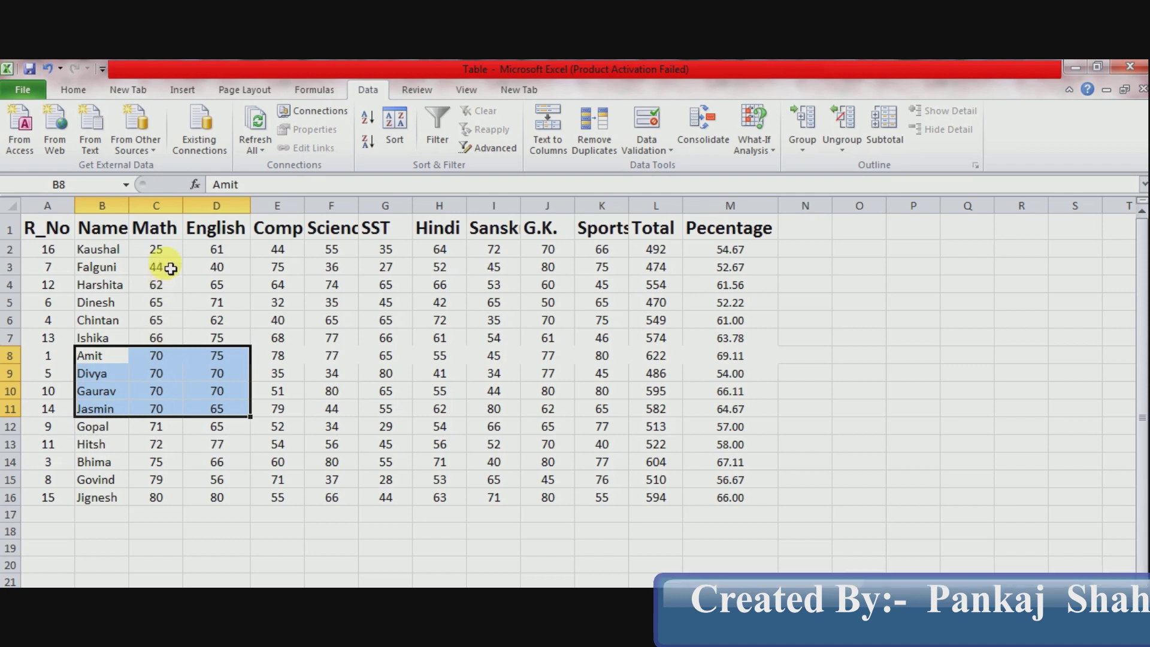
drag(171, 255, 214, 498)
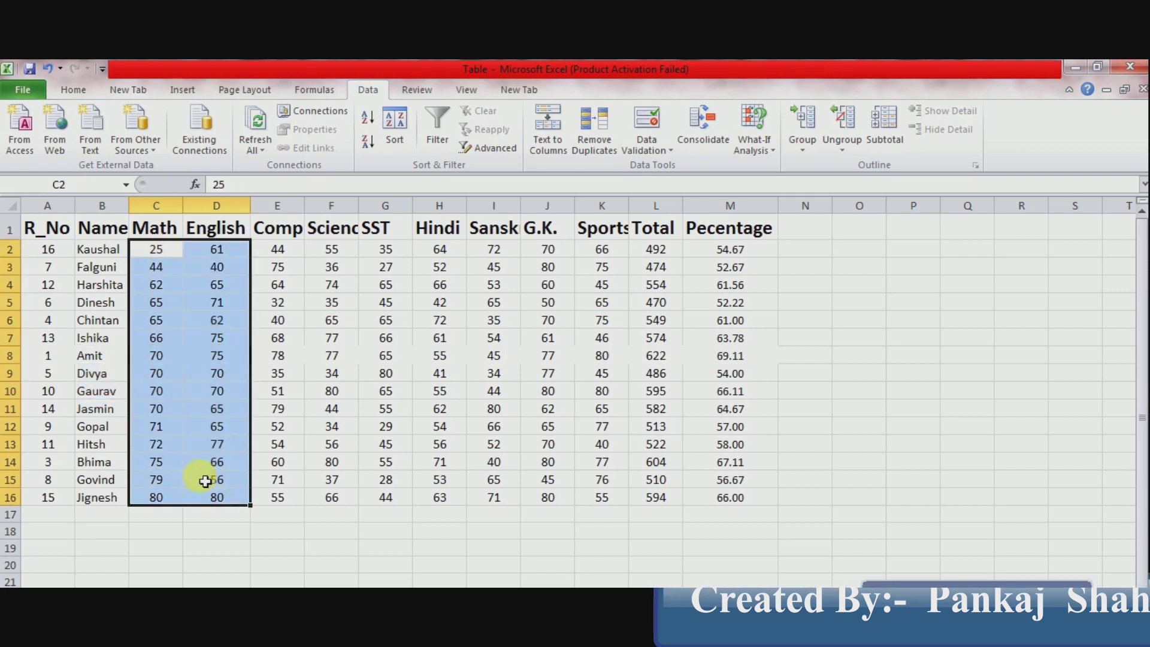
click(181, 394)
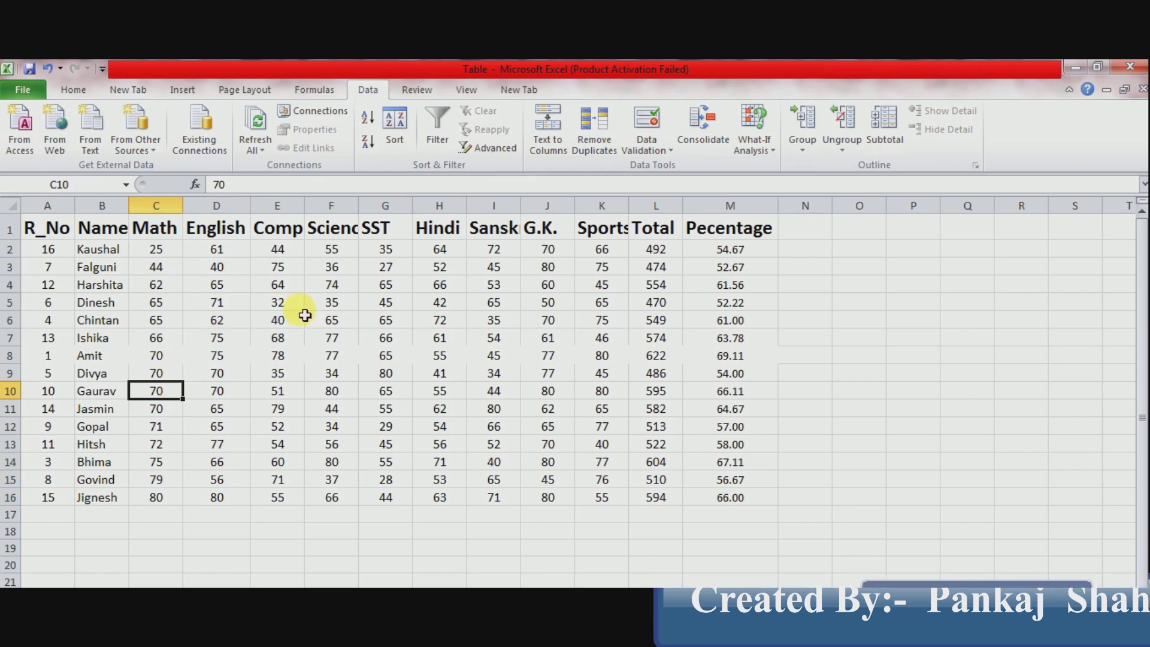
Auto-fit columns F and E to their Science and Computer headings.
double_click(359, 219)
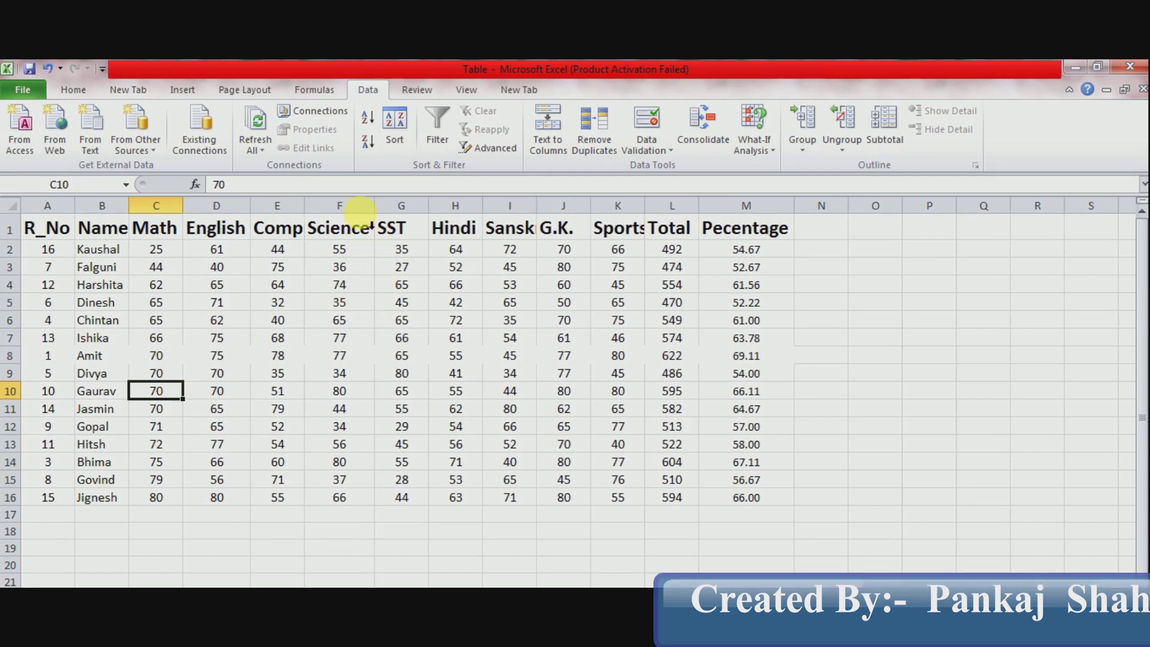
double_click(304, 213)
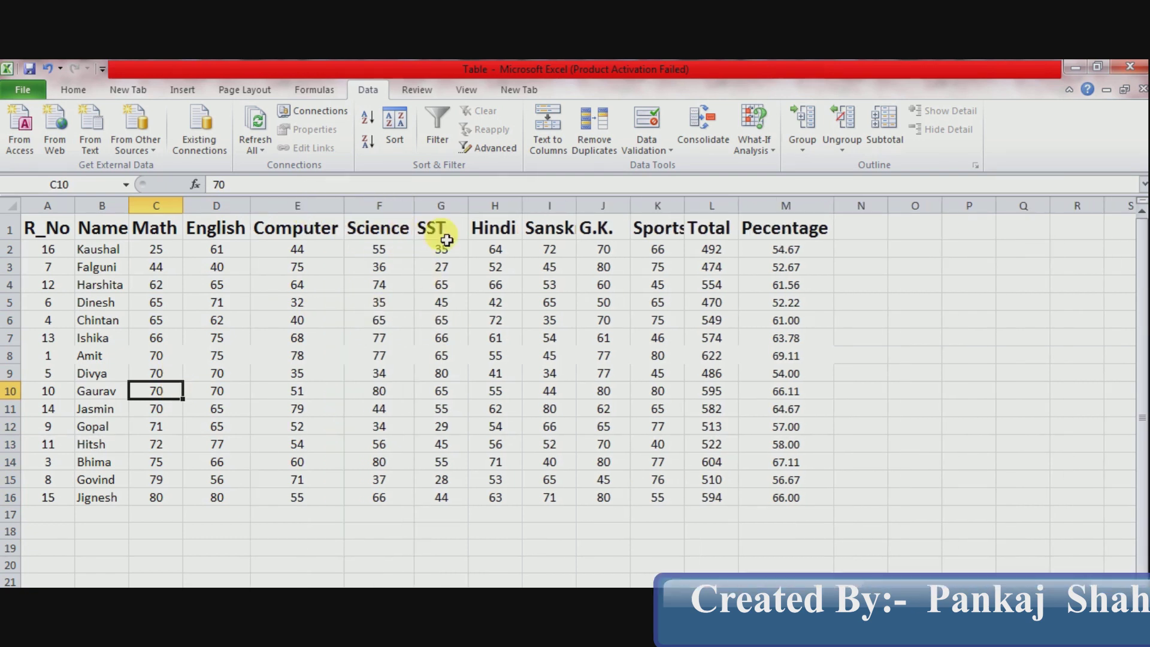